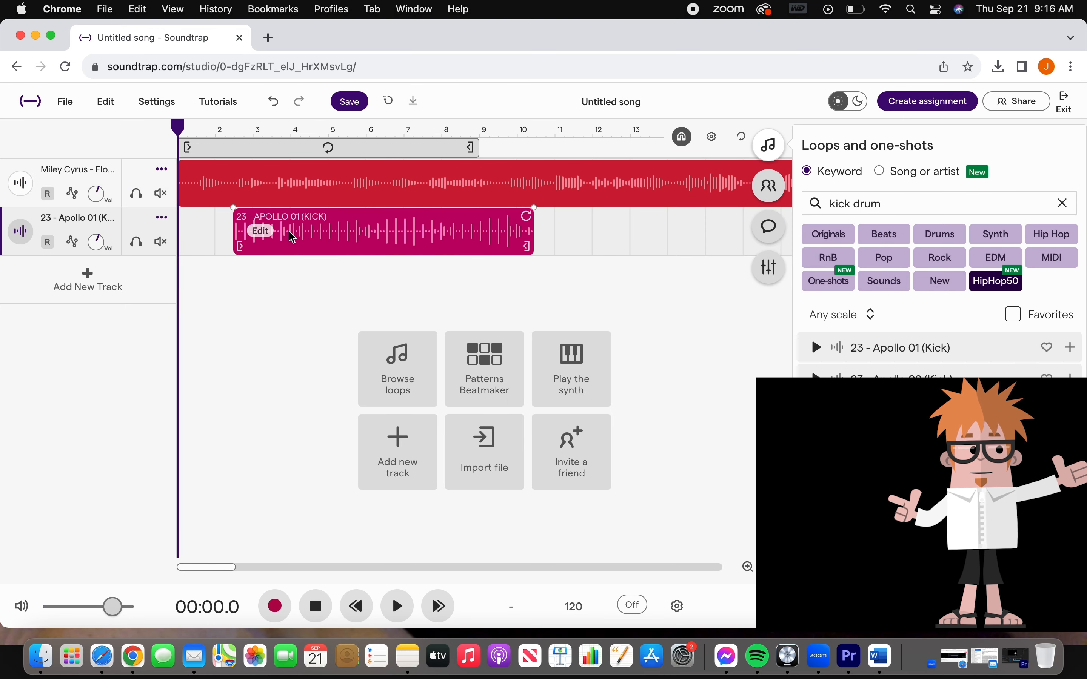
- Delete the 23 - Apollo 01 (Kick) track, clear the kick drum loop search and close the loop browser
{"action": "left_click", "coordinate": [161, 217]}
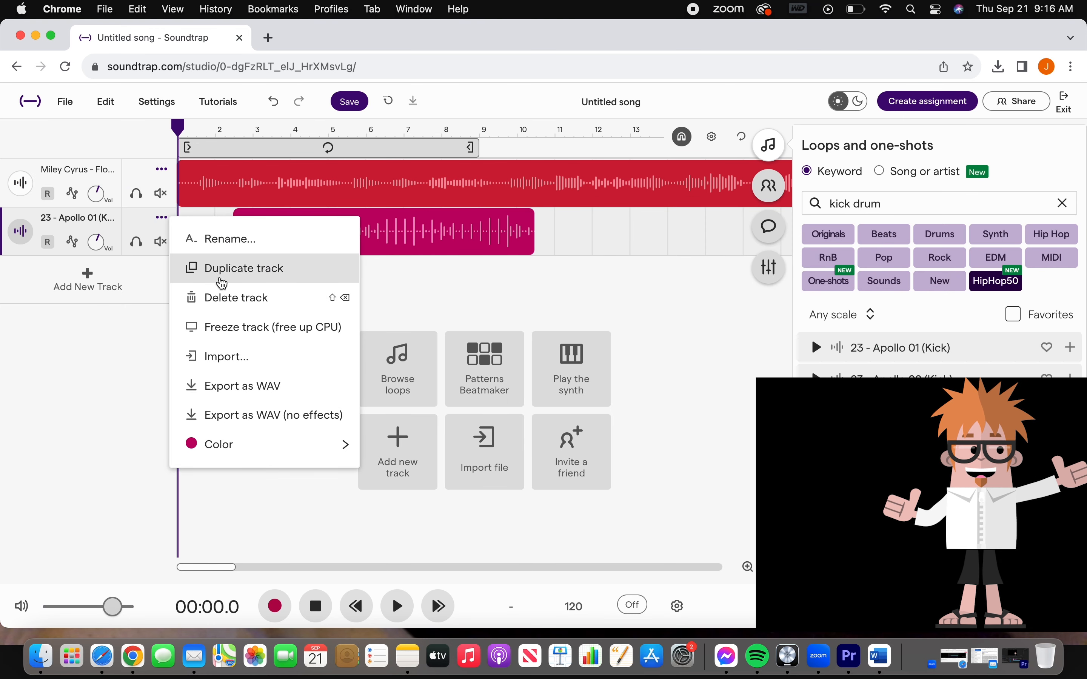
{"action": "left_click", "coordinate": [227, 298]}
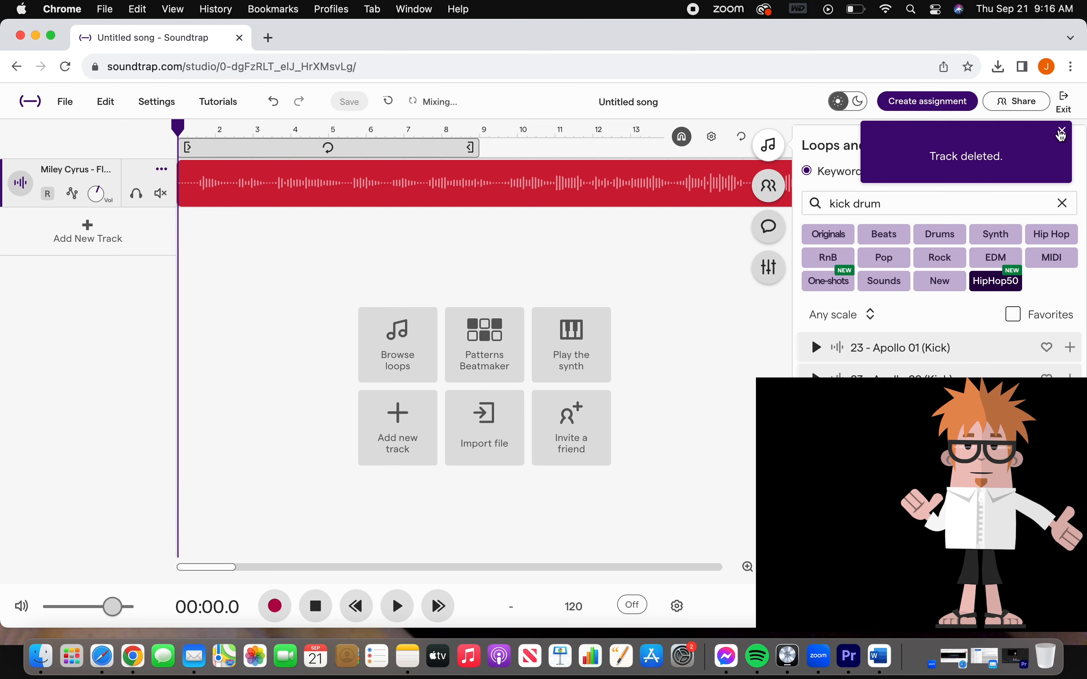
{"action": "left_click", "coordinate": [1061, 134]}
{"action": "left_click", "coordinate": [1063, 203]}
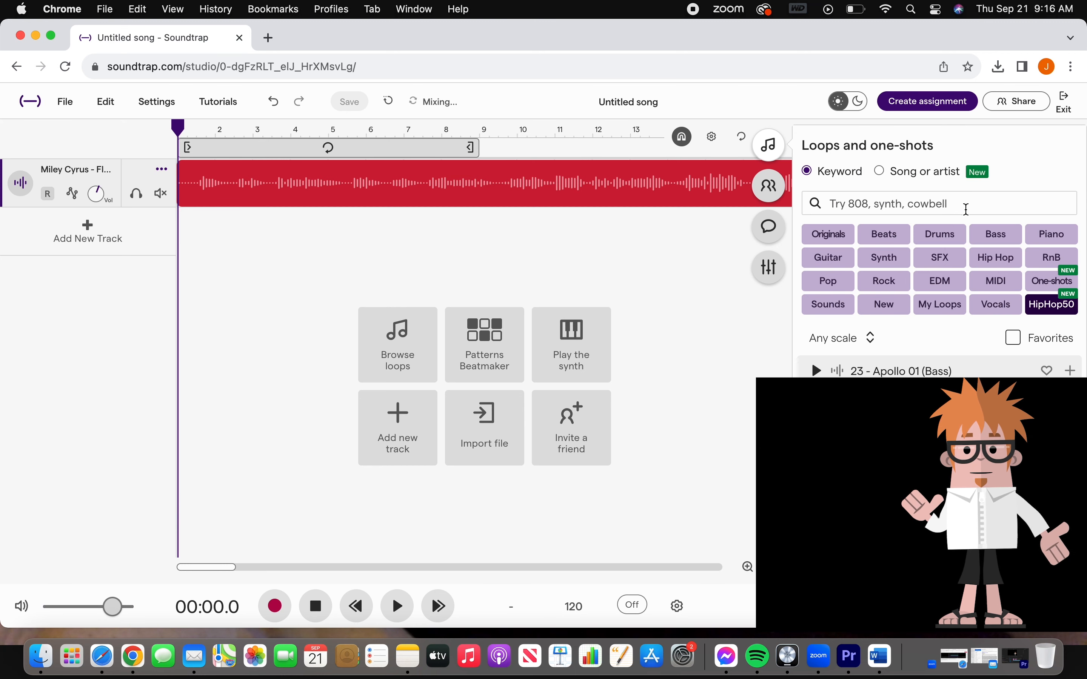
{"action": "left_click", "coordinate": [771, 147]}
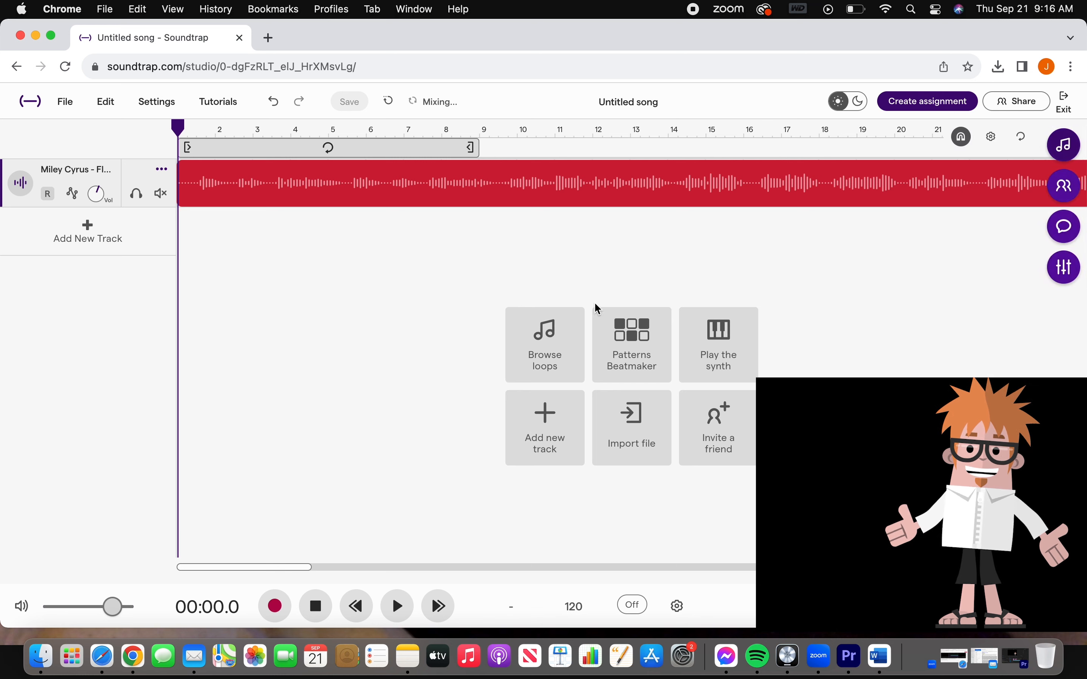
- Add a Patterns Beatmaker track and program the Kick on pattern steps 1, 5, 9 and 13, then close the editor
{"action": "left_click", "coordinate": [633, 342]}
{"action": "scroll", "coordinate": [208, 507], "scroll_direction": "up", "scroll_amount": 2}
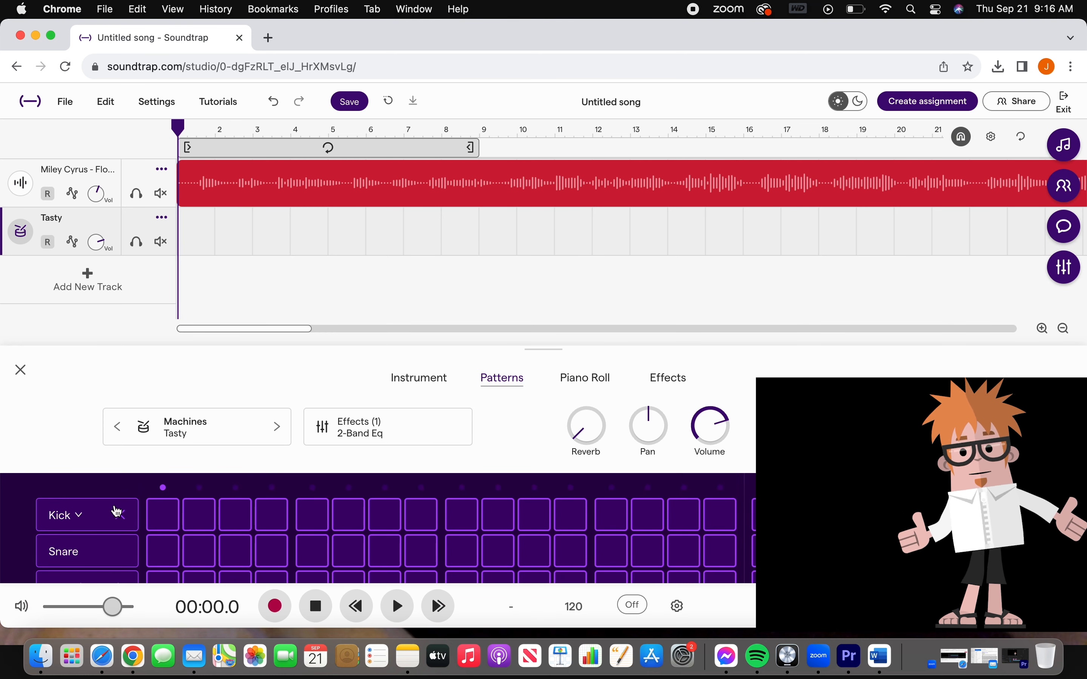
{"action": "left_click", "coordinate": [162, 517]}
{"action": "left_click", "coordinate": [309, 520]}
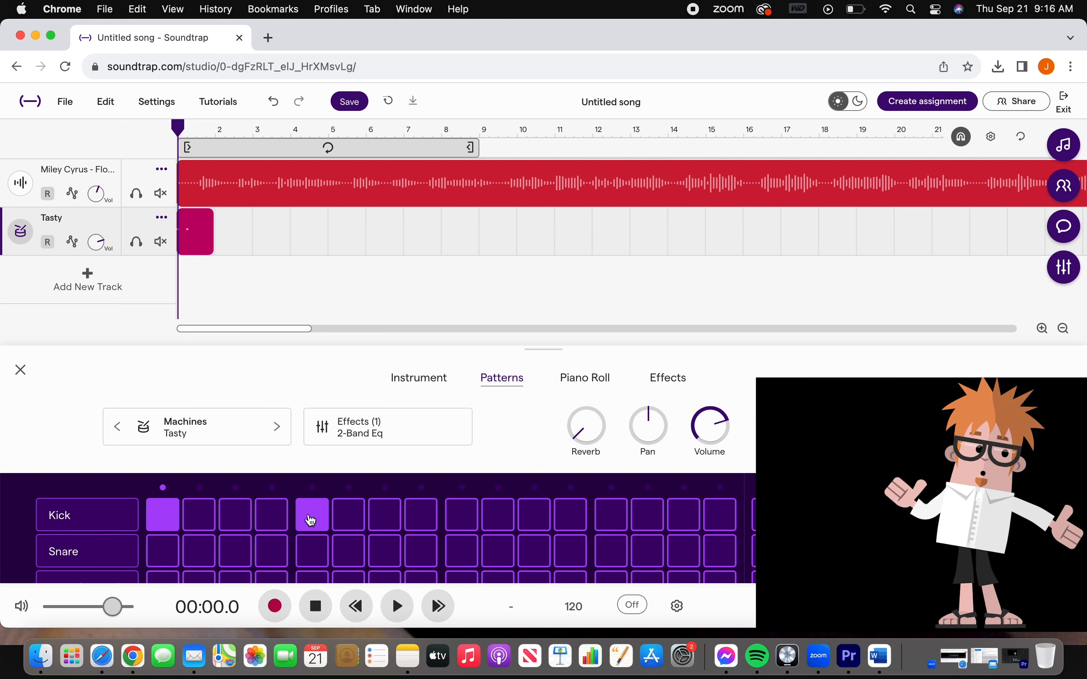
{"action": "left_click", "coordinate": [463, 516]}
{"action": "left_click", "coordinate": [613, 523]}
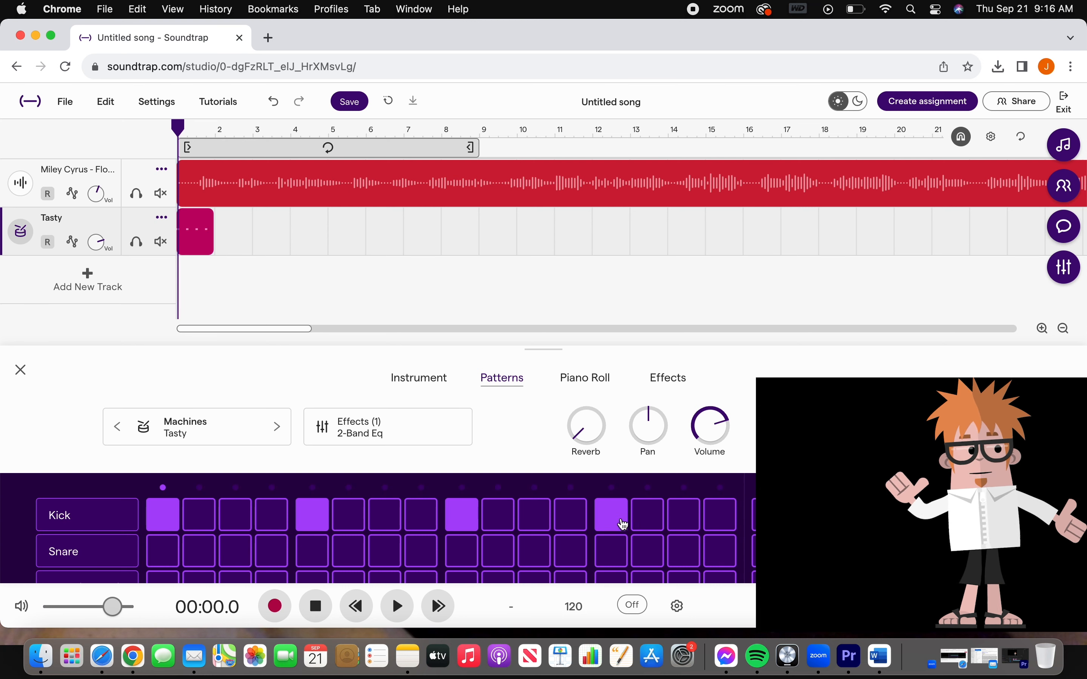
{"action": "mouse_move", "coordinate": [206, 238]}
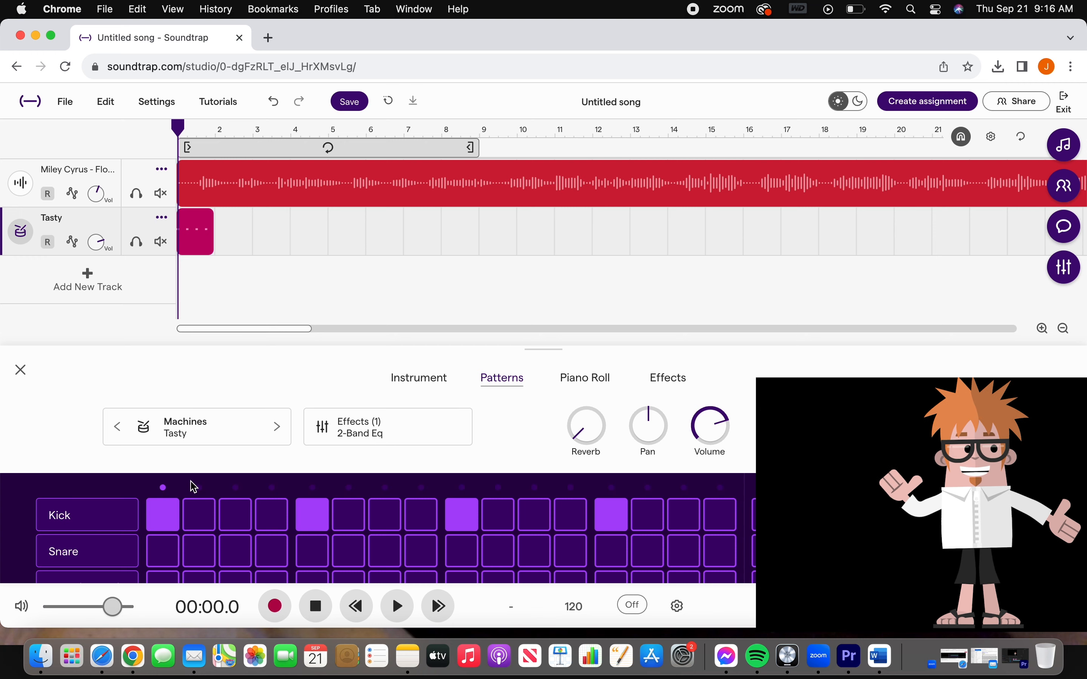
{"action": "left_click", "coordinate": [19, 371]}
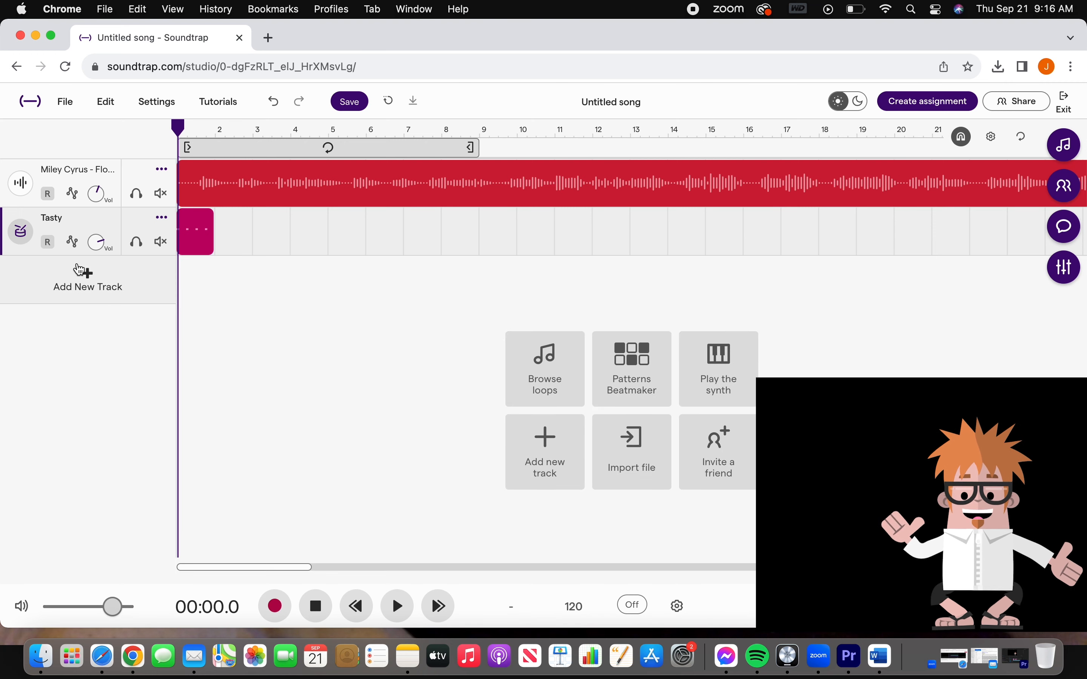
- Add a second Drums & Machines track with Snare hits on pattern steps 5 and 13, then close the editor
{"action": "left_click", "coordinate": [89, 276]}
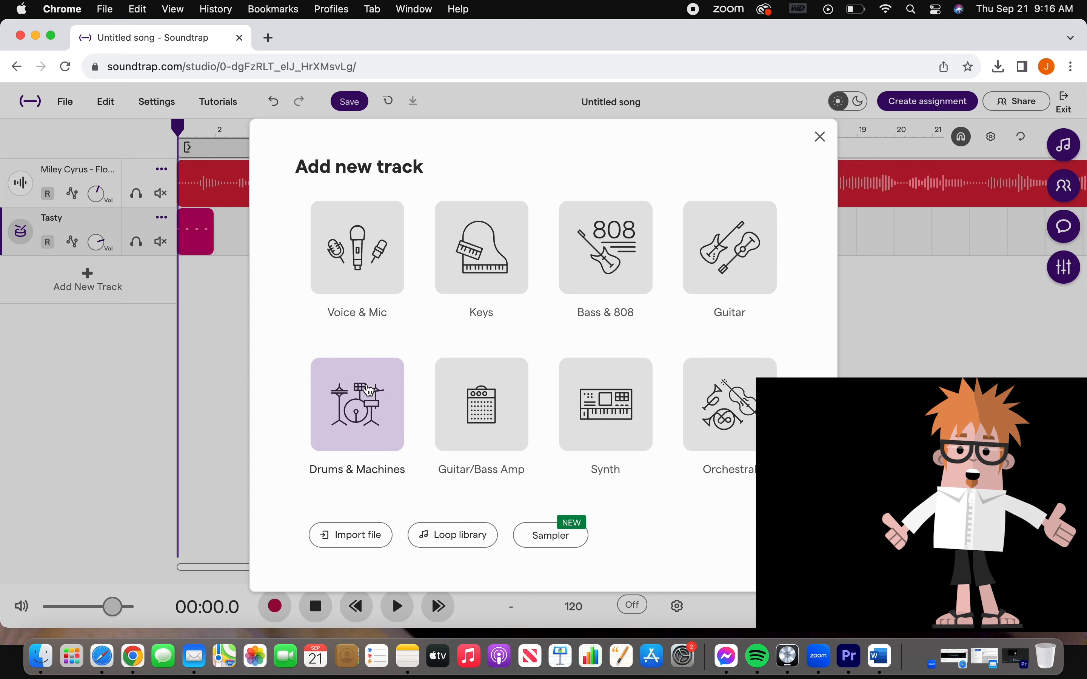
{"action": "left_click", "coordinate": [358, 402]}
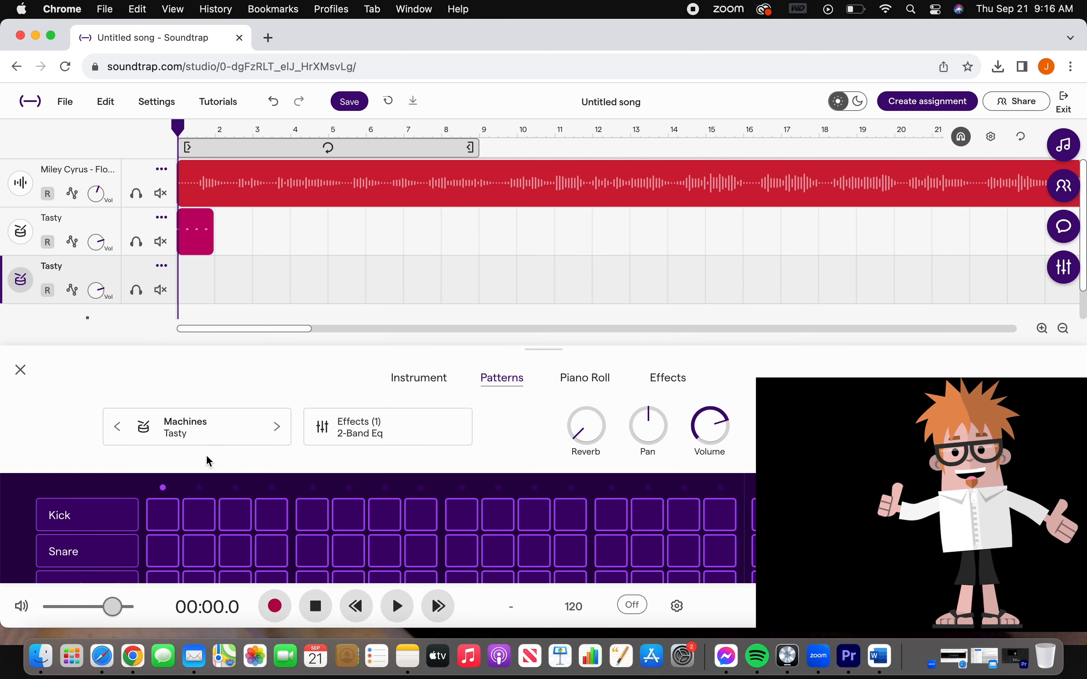
{"action": "scroll", "coordinate": [243, 503], "scroll_direction": "down", "scroll_amount": 1}
{"action": "left_click", "coordinate": [313, 531]}
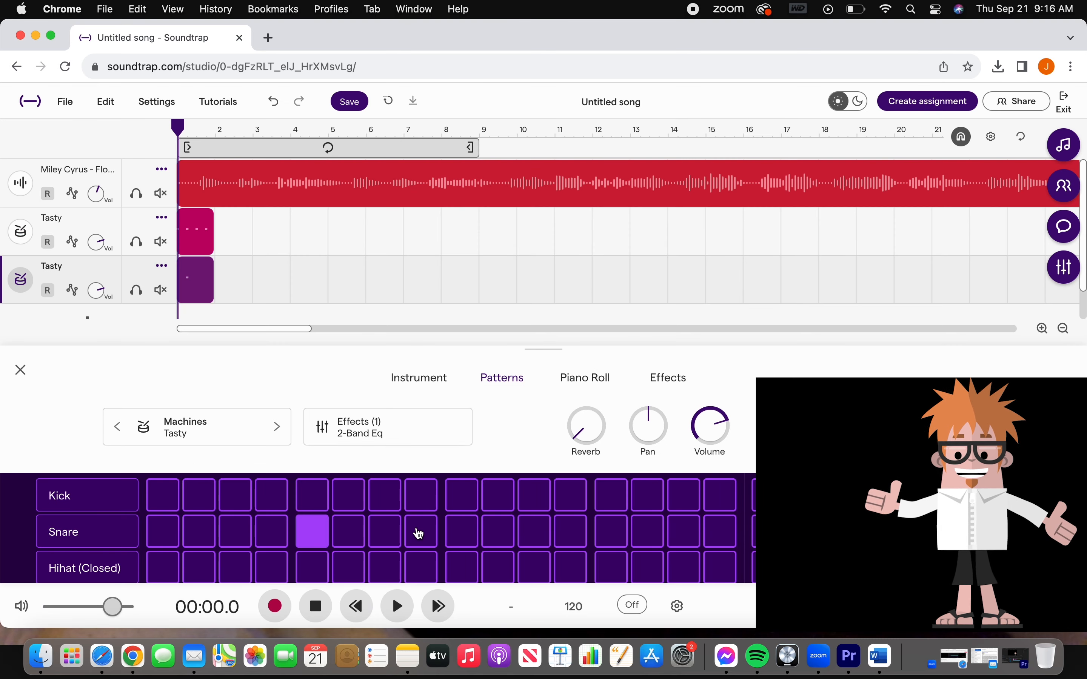
{"action": "left_click", "coordinate": [628, 538]}
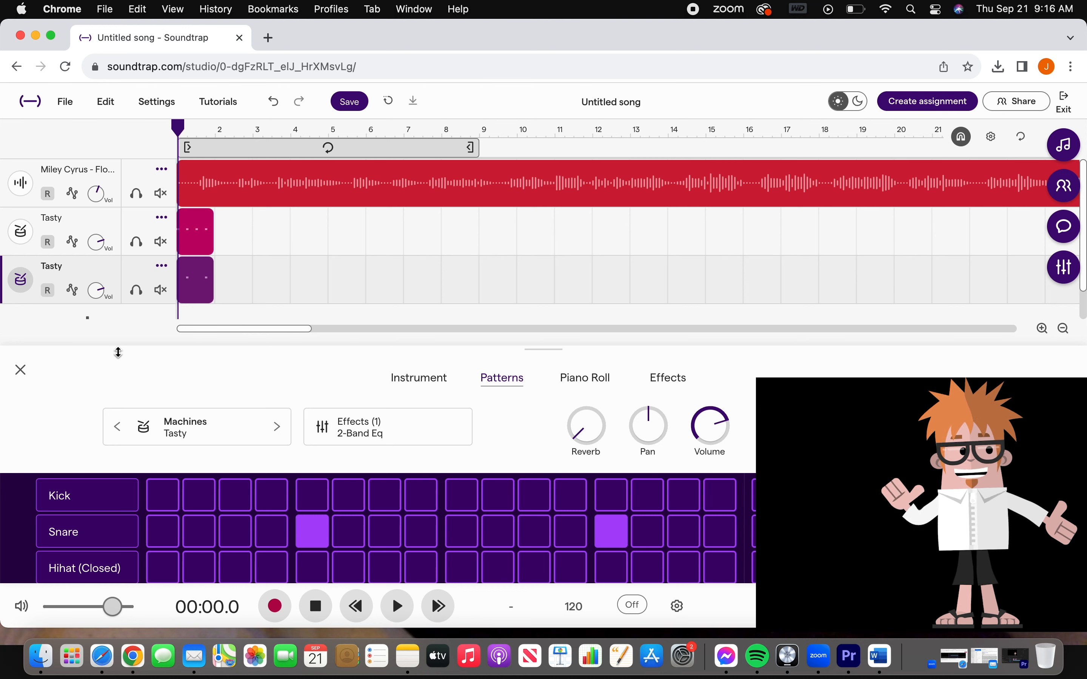
{"action": "left_click", "coordinate": [21, 370]}
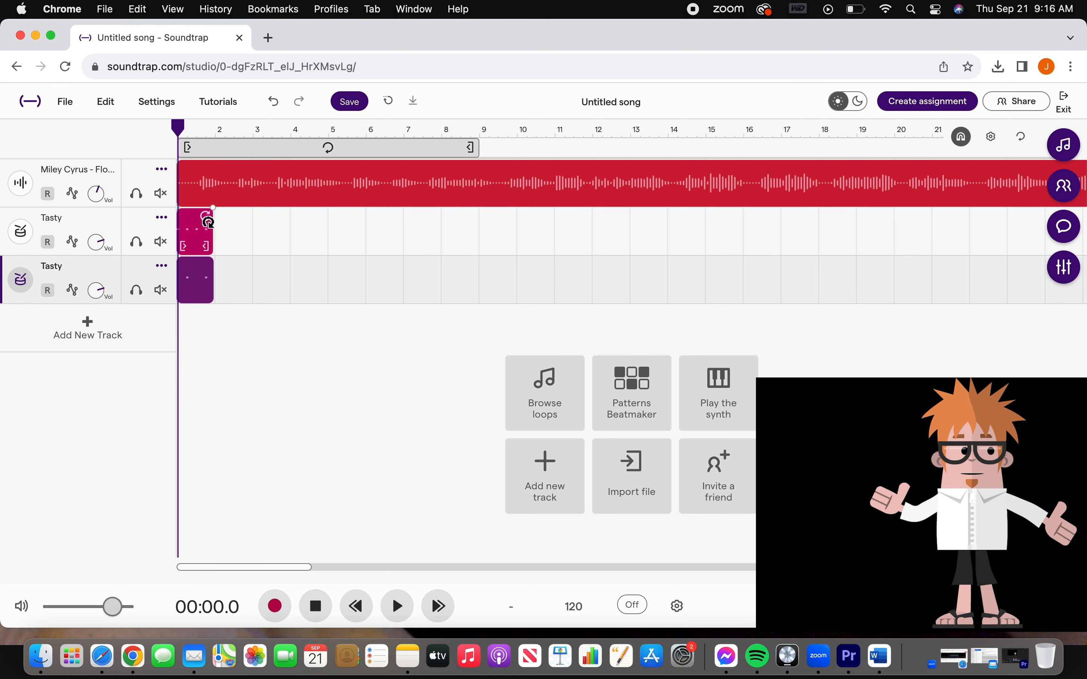
- Copy the one-bar kick clip and paste six copies back to back from bar 2 through bar 7
{"action": "left_click", "coordinate": [211, 229]}
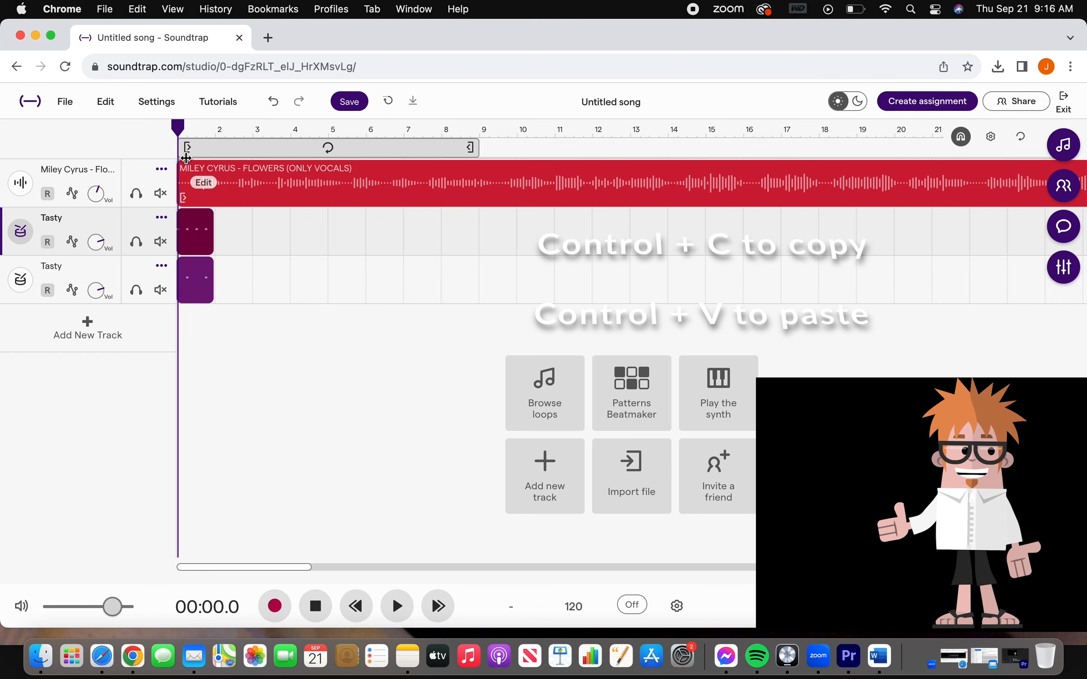
{"action": "left_click_drag", "start_coordinate": [183, 128], "coordinate": [216, 129]}
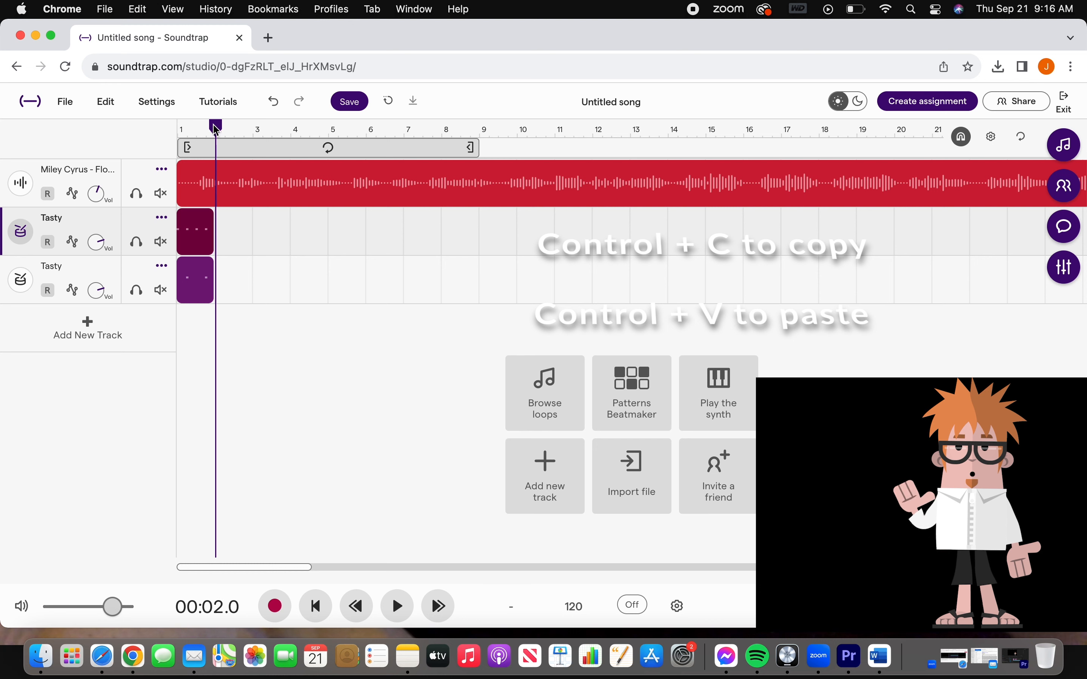
{"action": "key", "text": "ctrl+v"}
{"action": "key", "text": "ctrl+v"}
{"action": "key", "text": "ctrl+v"}
{"action": "key", "text": "ctrl+v"}
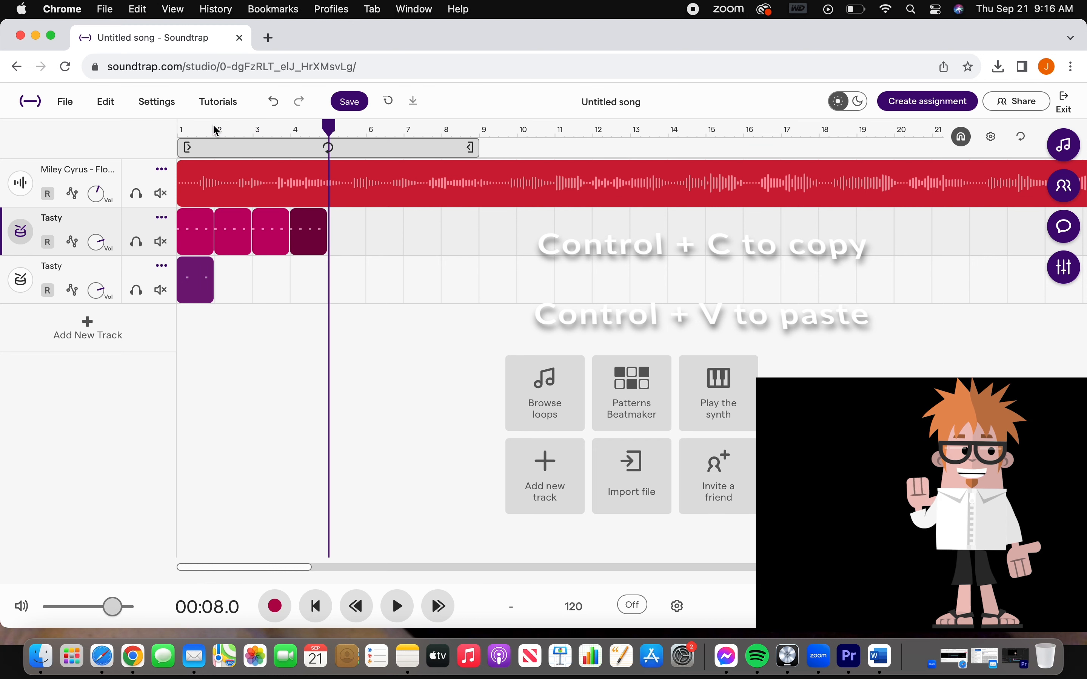
{"action": "key", "text": "ctrl+v"}
{"action": "key", "text": "ctrl+v"}
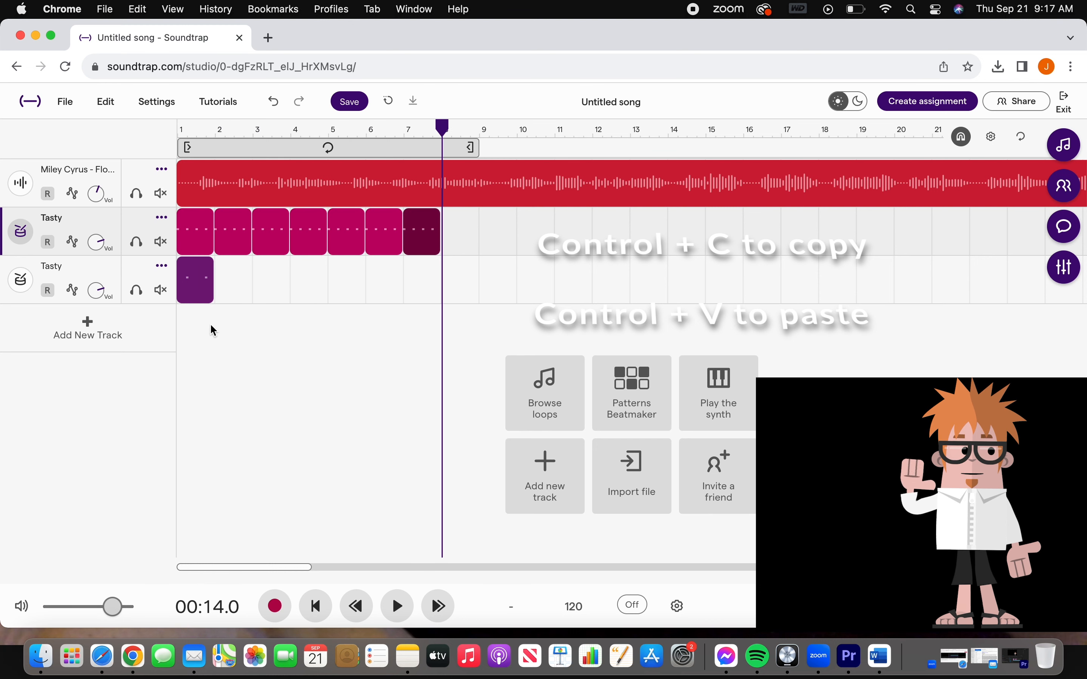
- Copy the one-bar snare clip, paste six copies from bar 2 through bar 7, and return the playhead to the start
{"action": "left_click", "coordinate": [208, 303]}
{"action": "left_click", "coordinate": [196, 280]}
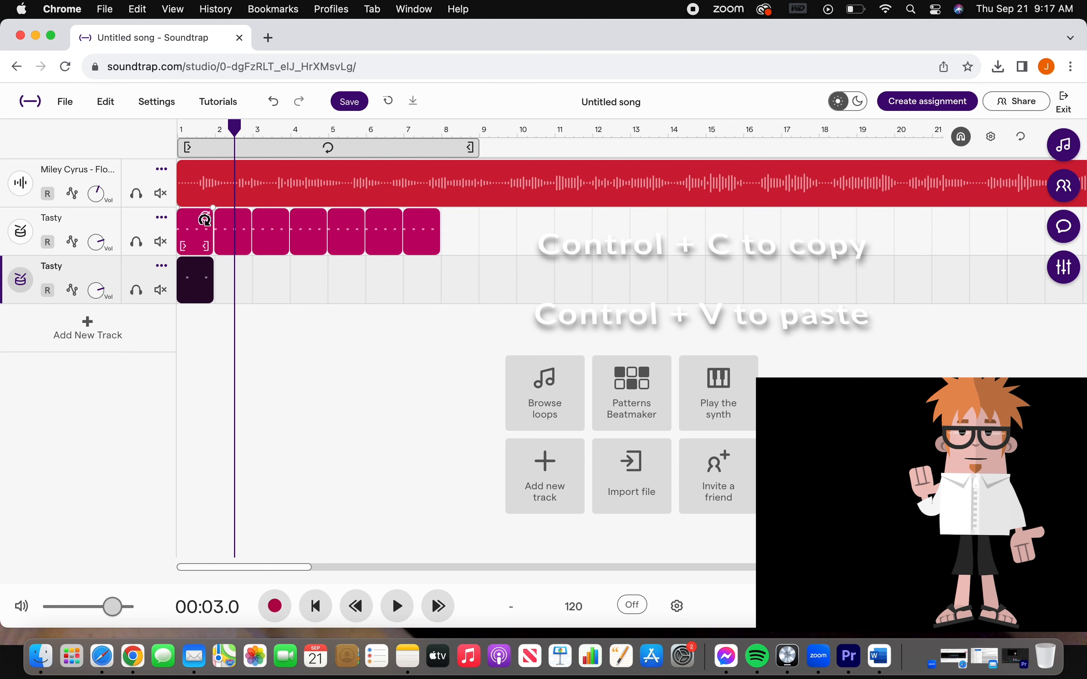
{"action": "left_click", "coordinate": [220, 131]}
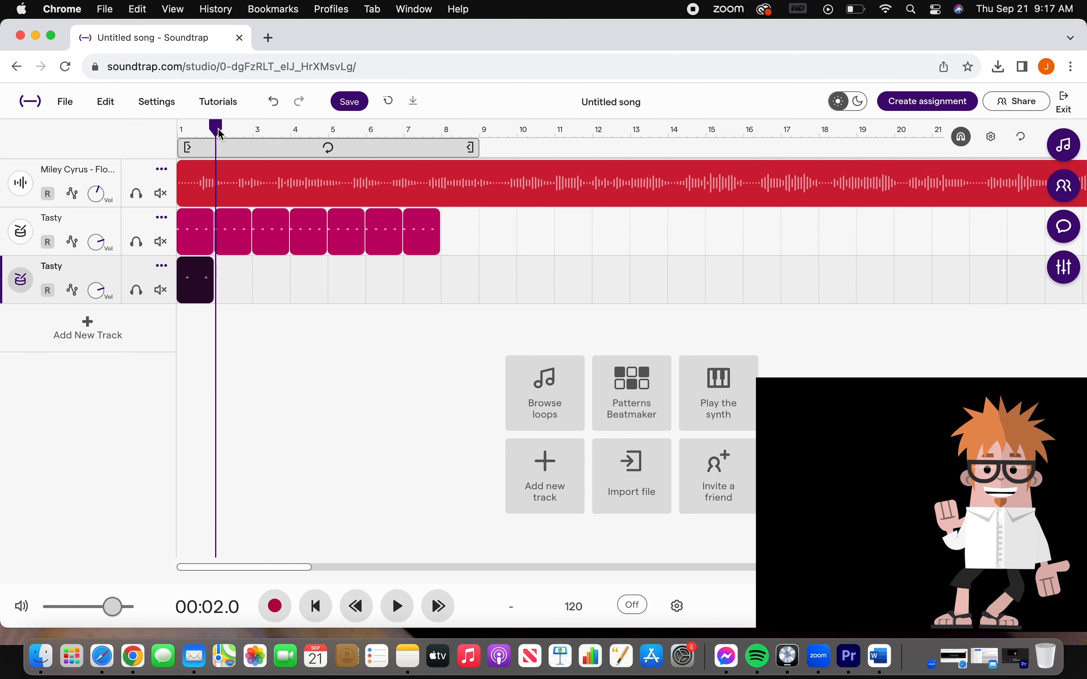
{"action": "key", "text": "ctrl+v"}
{"action": "key", "text": "ctrl+v"}
{"action": "key", "text": "ctrl+v"}
{"action": "key", "text": "ctrl+v"}
{"action": "key", "text": "ctrl+v"}
{"action": "key", "text": "ctrl+v"}
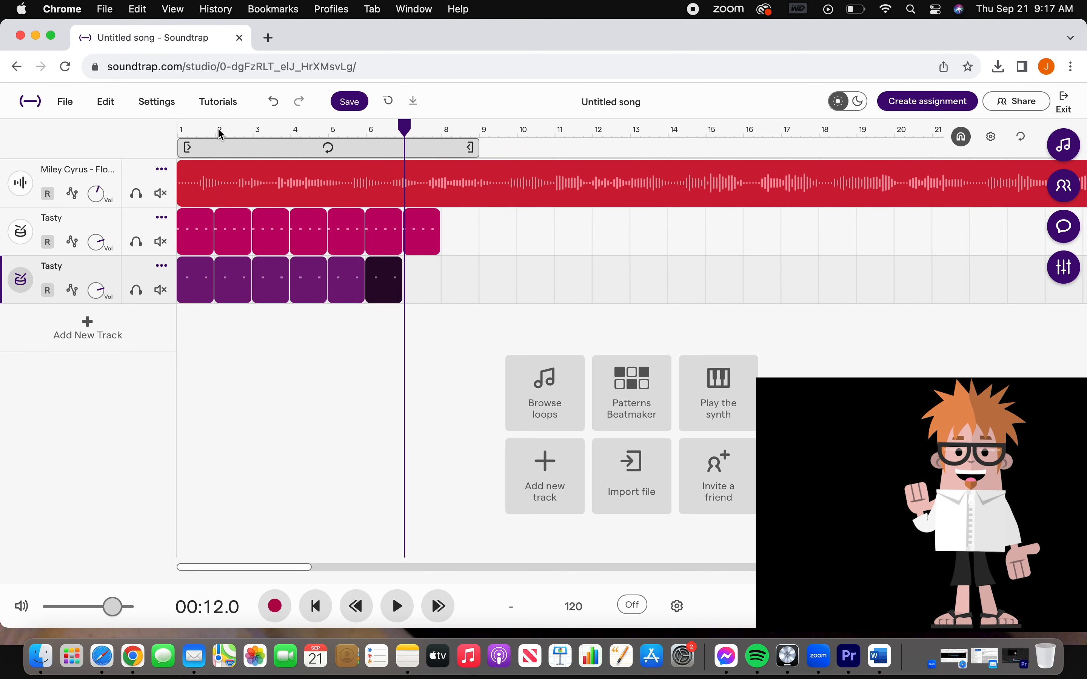
{"action": "key", "text": "Return"}
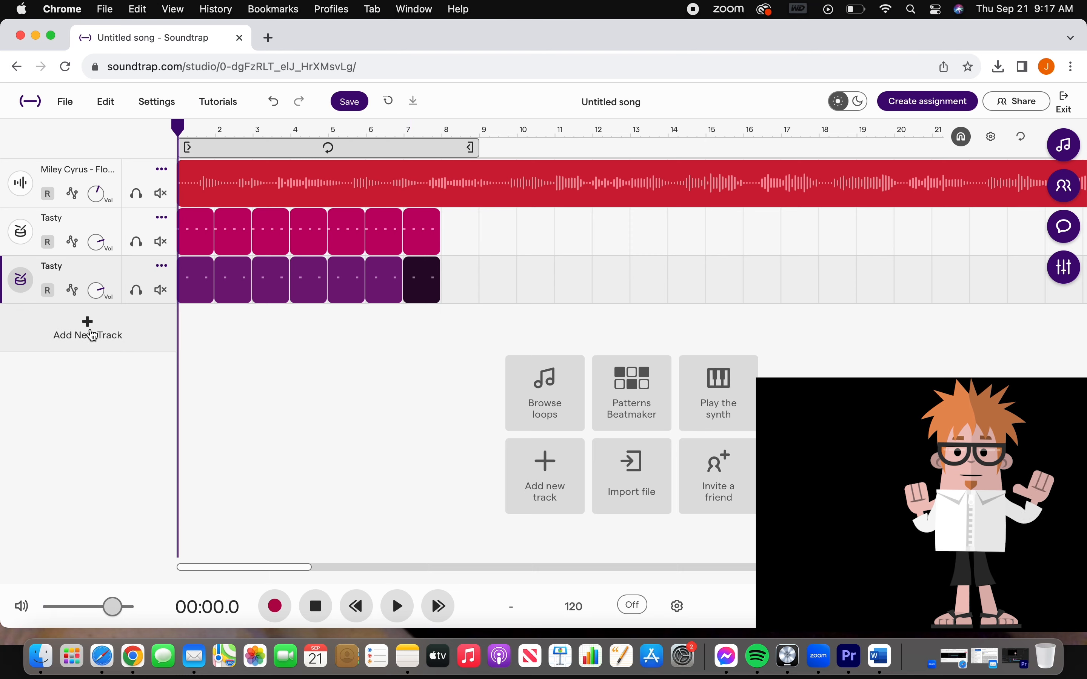
- Add a third Drums & Machines track and check the alternative sounds for its Hihat (Closed) row, keeping the current one
{"action": "left_click", "coordinate": [88, 328]}
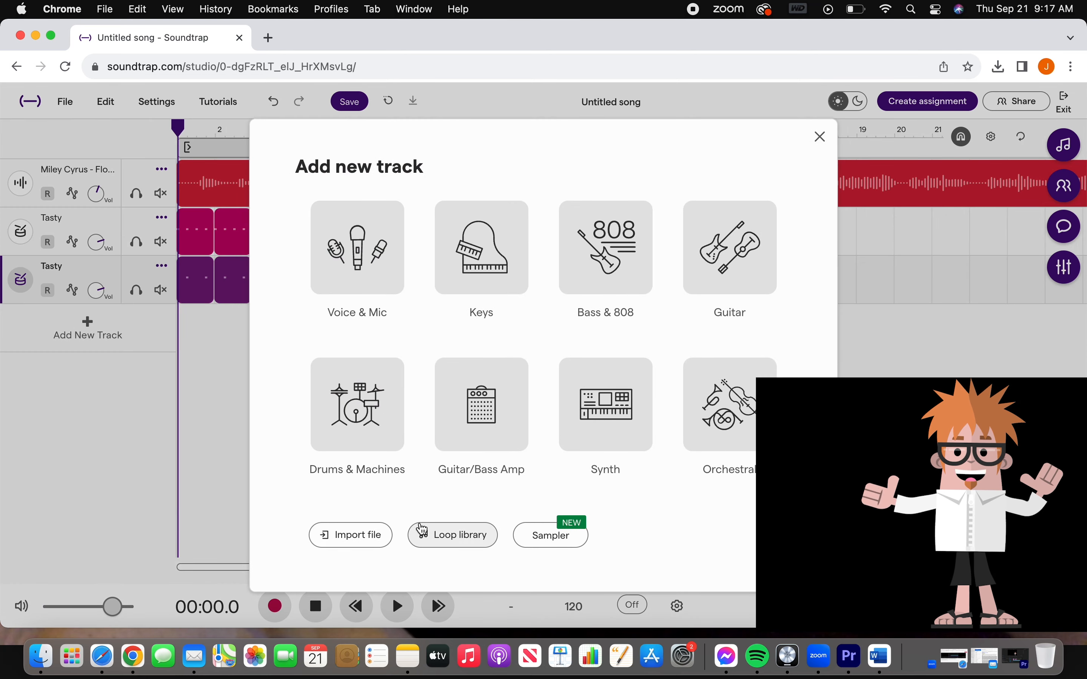
{"action": "left_click", "coordinate": [371, 417]}
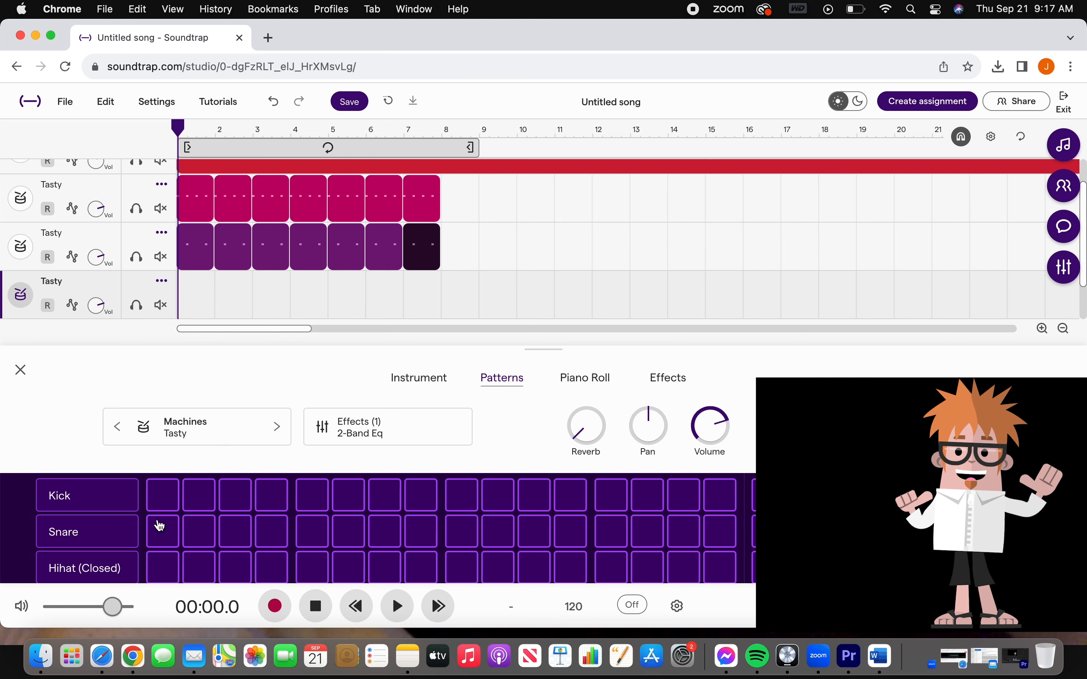
{"action": "scroll", "coordinate": [162, 569], "scroll_direction": "down", "scroll_amount": 3}
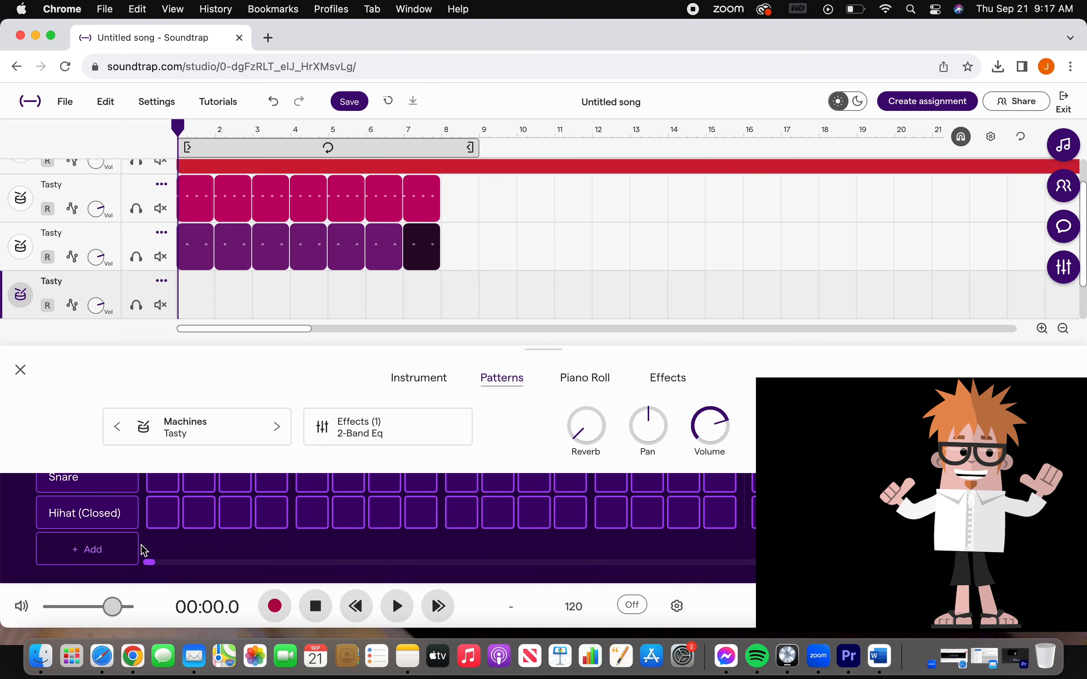
{"action": "scroll", "coordinate": [98, 503], "scroll_direction": "up", "scroll_amount": 1}
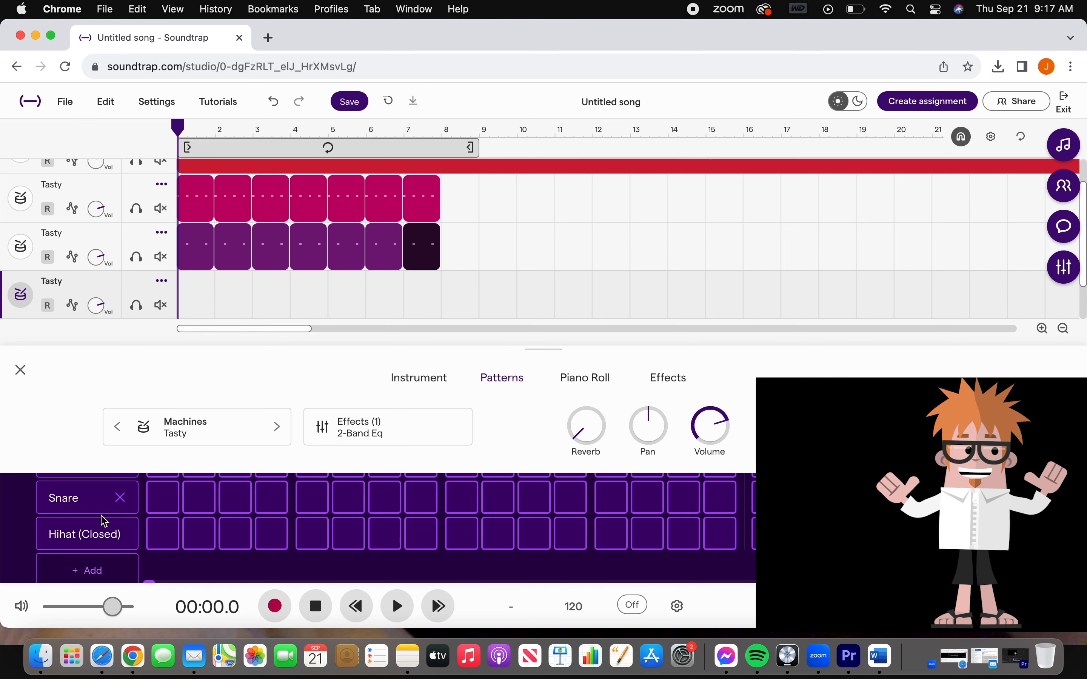
{"action": "left_click", "coordinate": [106, 535]}
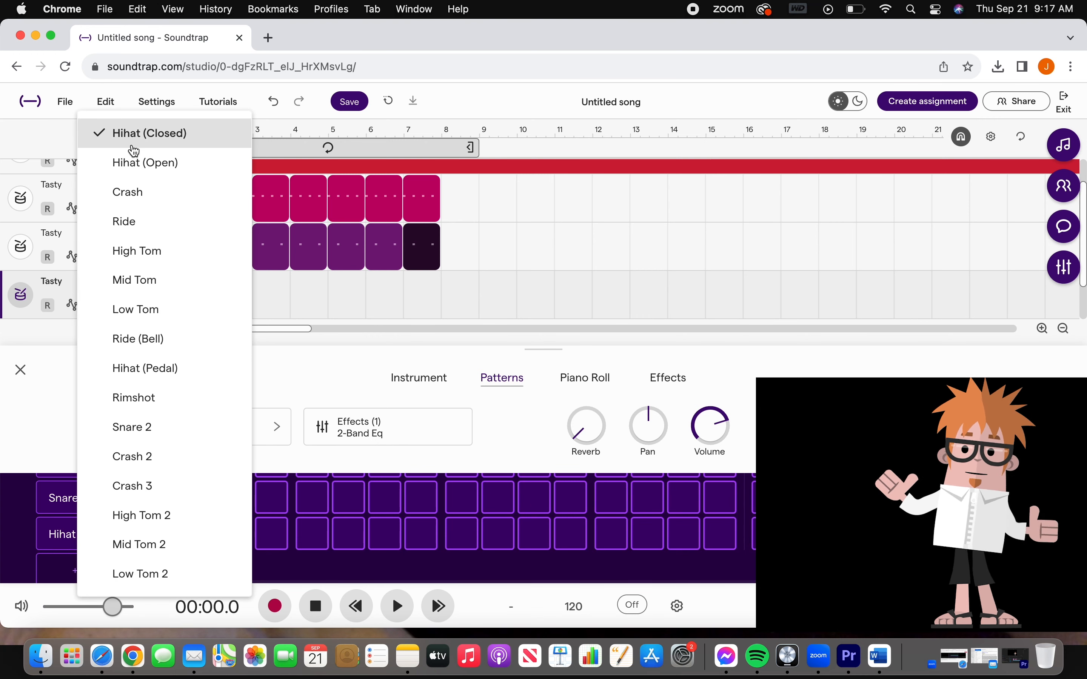
{"action": "left_click", "coordinate": [36, 146]}
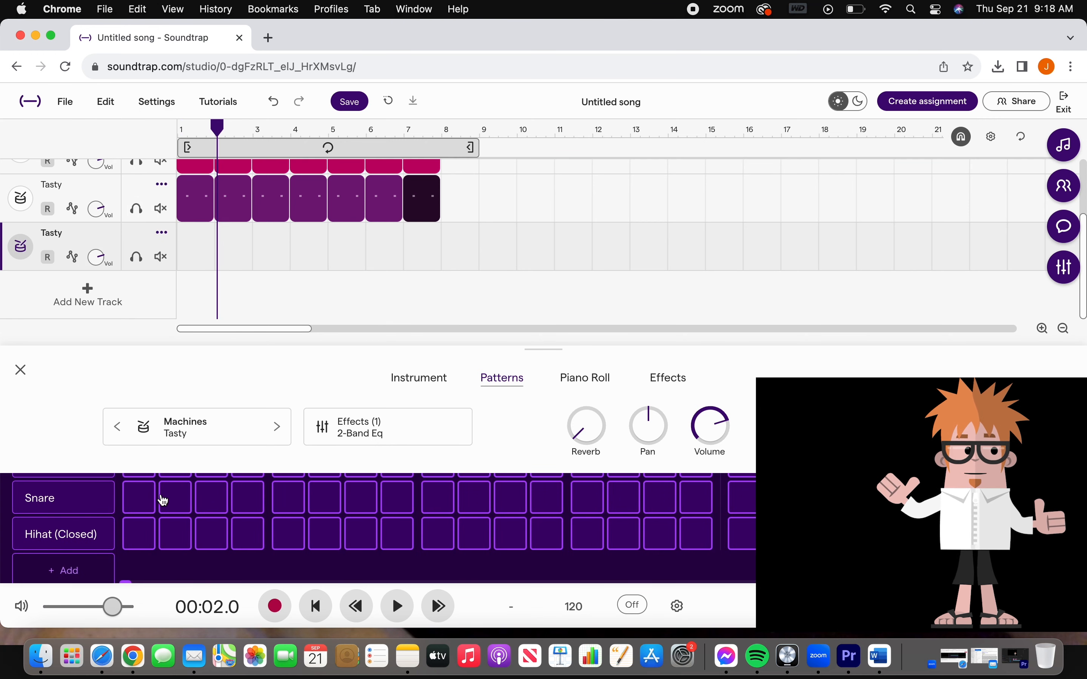
- Program Hihat (Closed) hits on every odd-numbered pattern step from 1 to 15 in the new drum track
{"action": "left_click", "coordinate": [142, 541]}
{"action": "left_click", "coordinate": [215, 542]}
{"action": "left_click", "coordinate": [294, 543]}
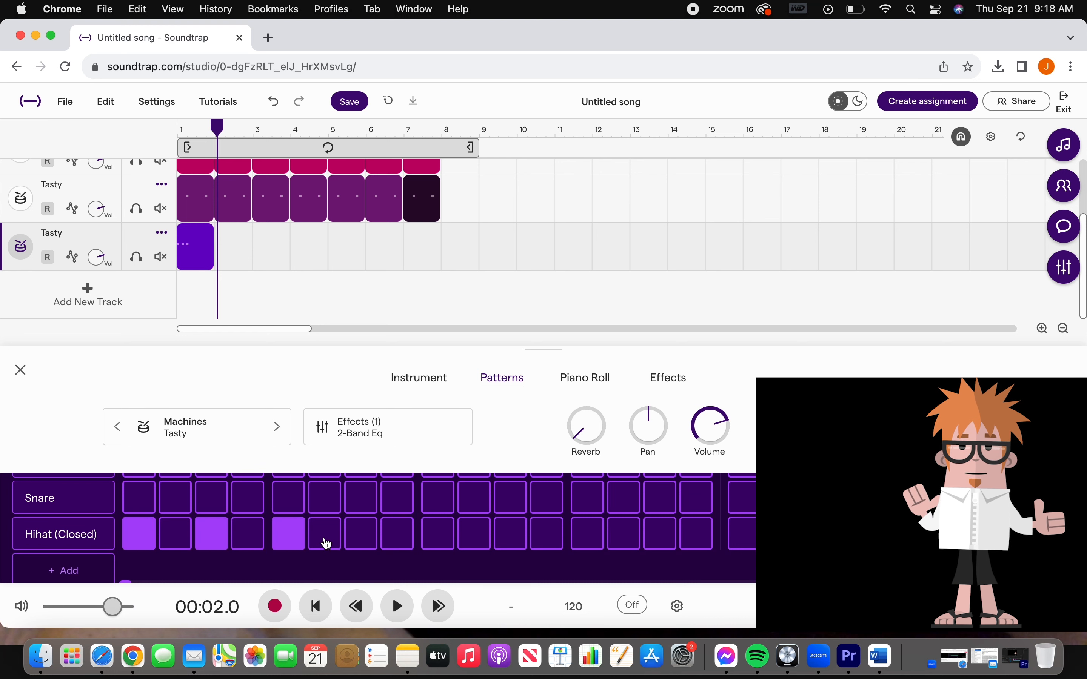
{"action": "left_click", "coordinate": [367, 543]}
{"action": "left_click", "coordinate": [439, 541]}
{"action": "left_click", "coordinate": [517, 543]}
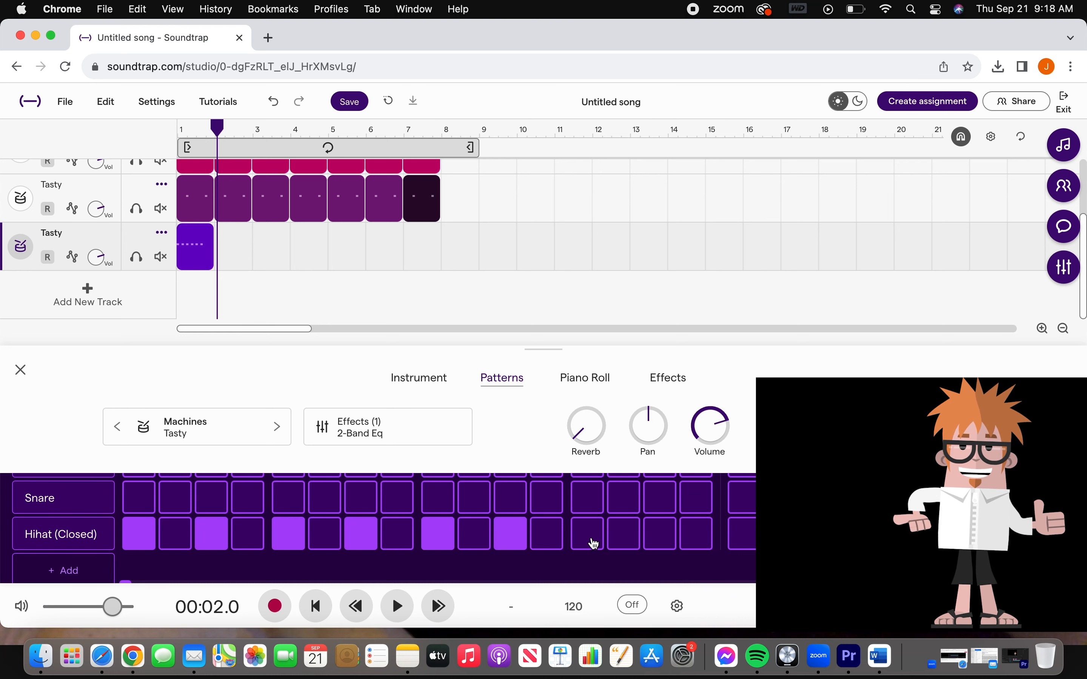
{"action": "left_click", "coordinate": [588, 542]}
{"action": "left_click", "coordinate": [661, 542]}
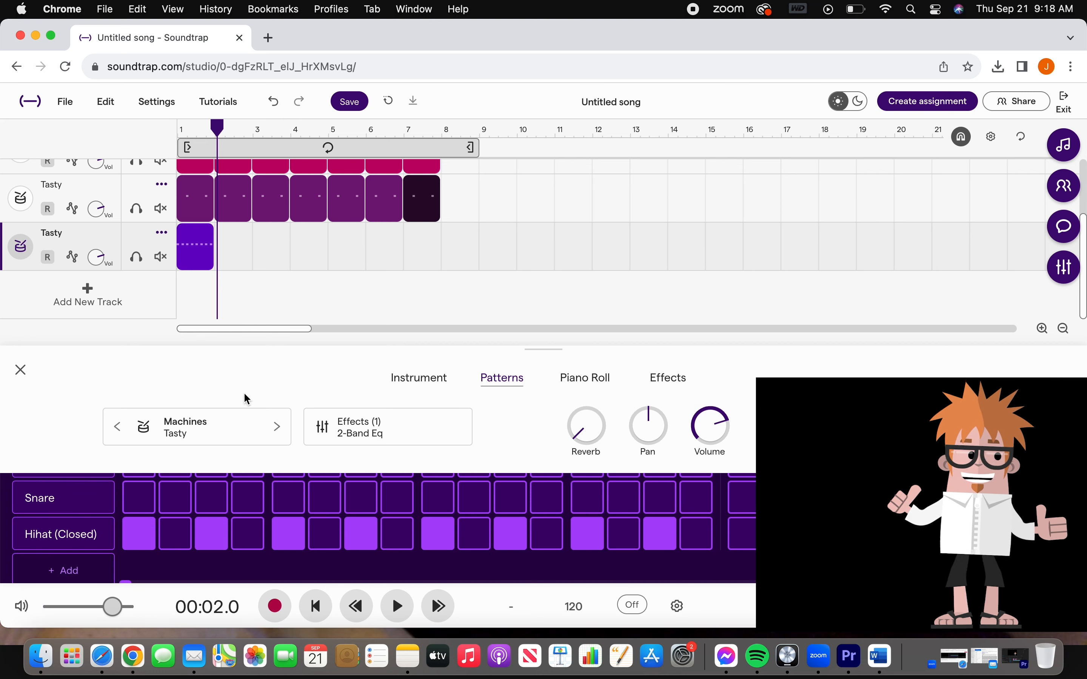
- Play the song briefly from the start to hear the hi-hat pattern with the other tracks
{"action": "left_click_drag", "start_coordinate": [213, 139], "coordinate": [130, 119]}
{"action": "key", "text": "space"}
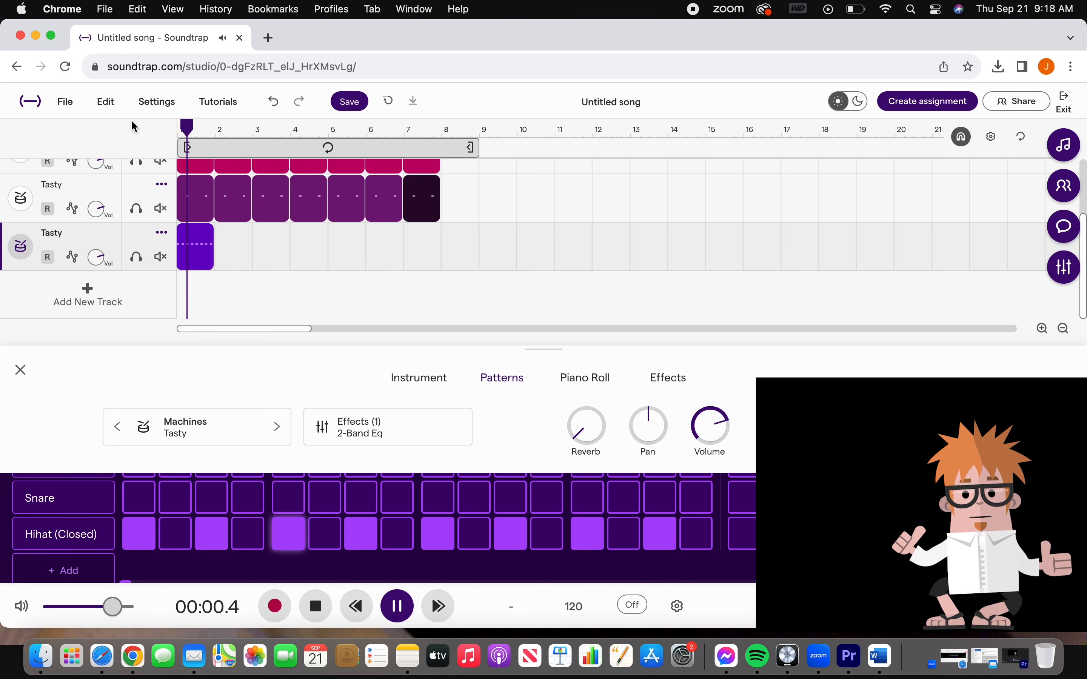
{"action": "key", "text": "space"}
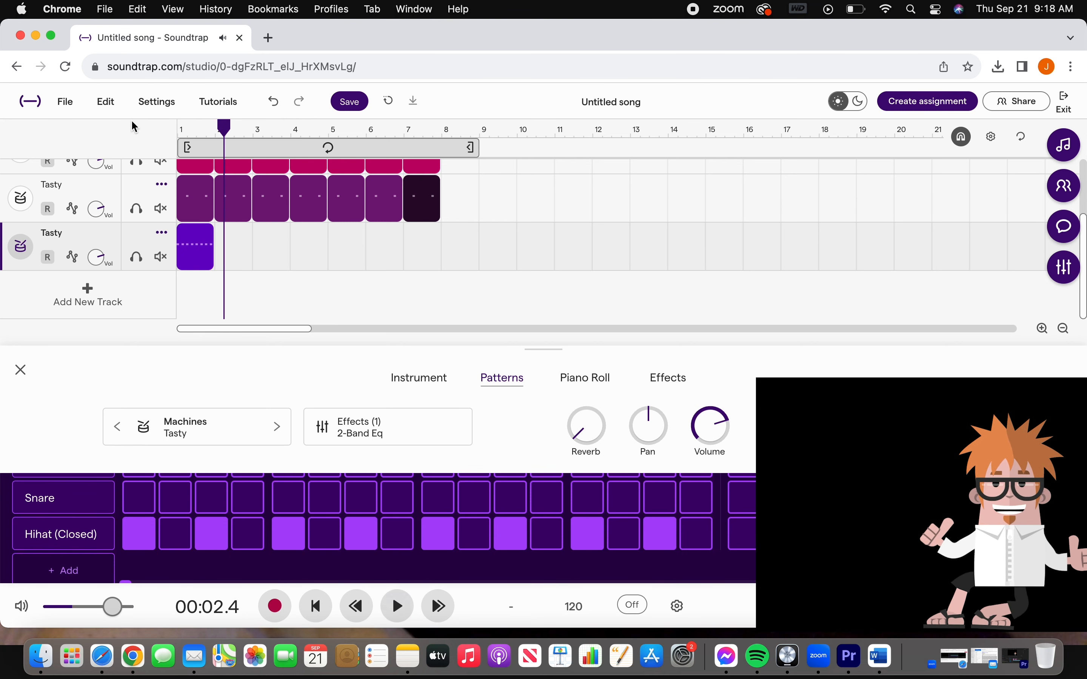
- Repeat the one-bar hi-hat clip through bar 6 and open the loop library for another new track
{"action": "left_click", "coordinate": [204, 235]}
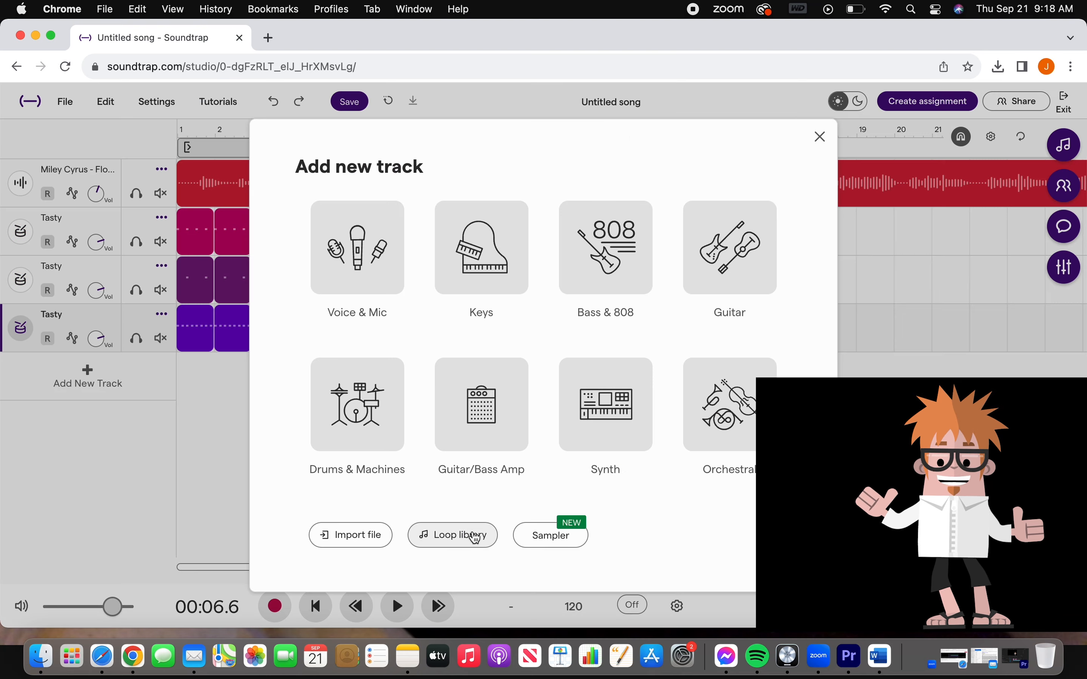
{"action": "left_click", "coordinate": [467, 537]}
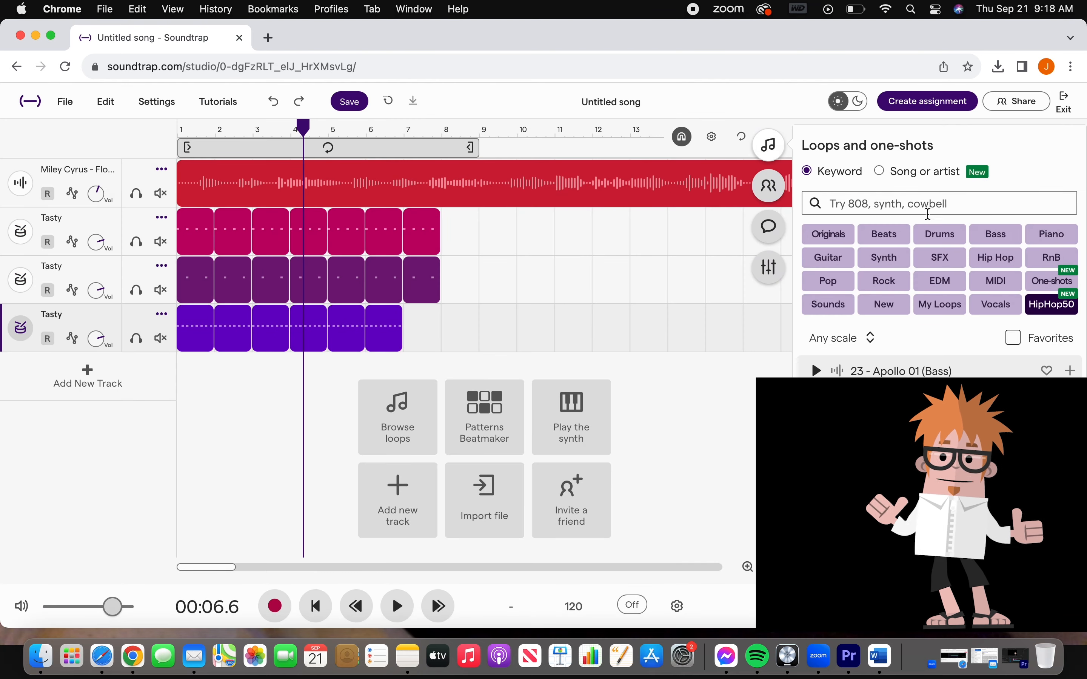
- Search the loops for "bass a minor", preview Atlantis - Minor Bass Riff and place it on a new track from bar 1
{"action": "type", "text": "bass"}
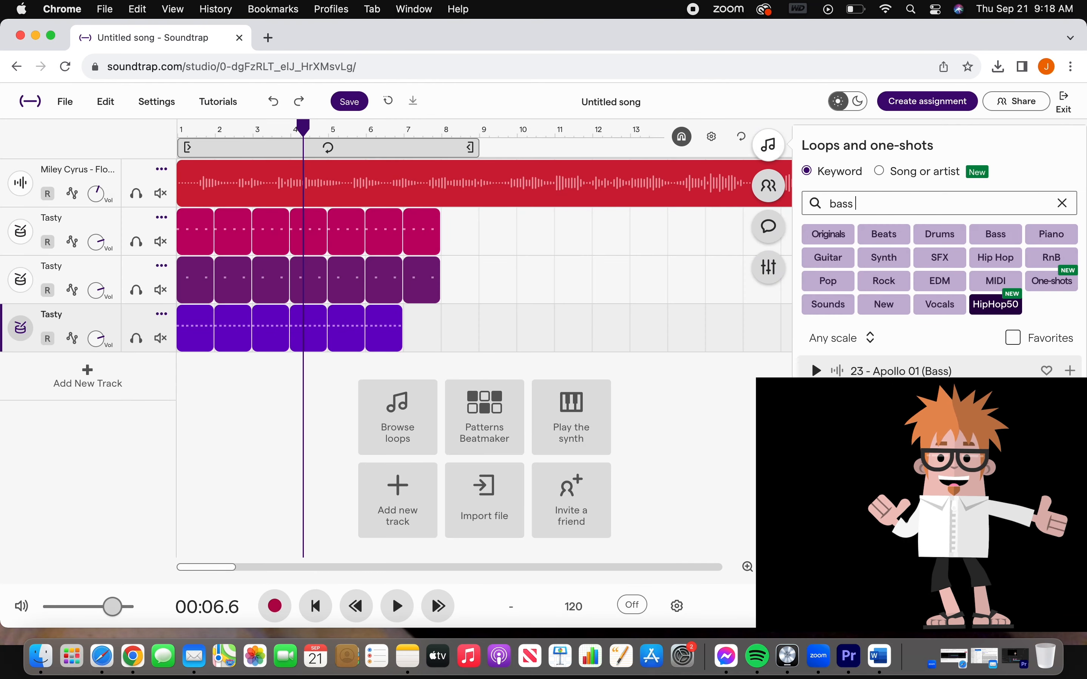
{"action": "type", "text": " amino"}
{"action": "key", "text": "BackSpace"}
{"action": "key", "text": "BackSpace"}
{"action": "key", "text": "BackSpace"}
{"action": "key", "text": "BackSpace"}
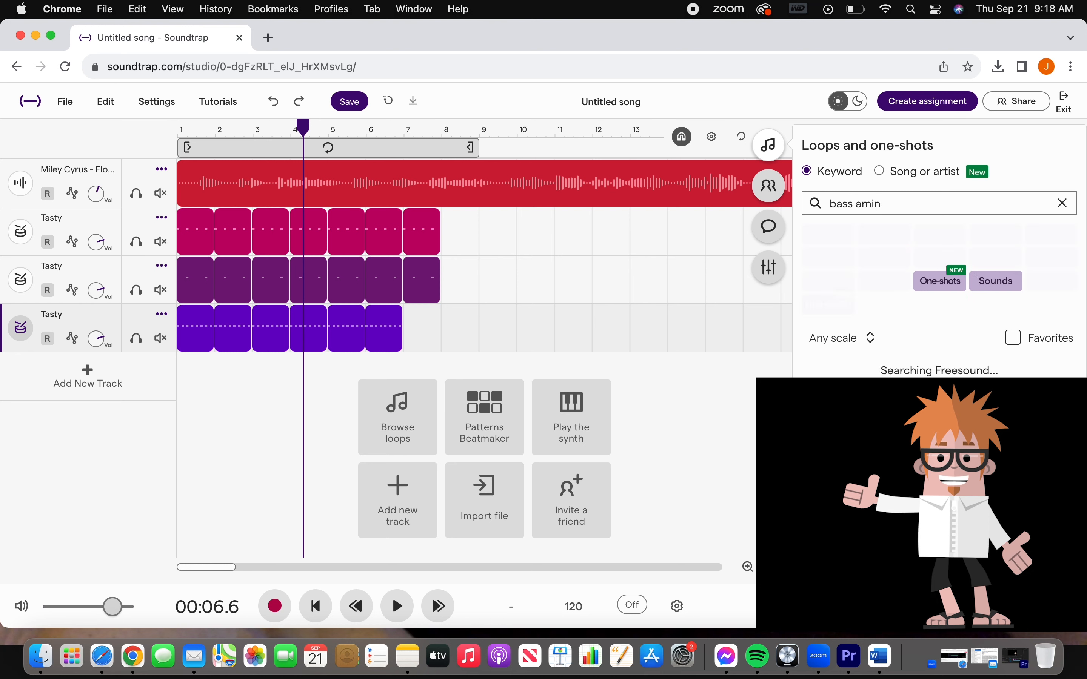
{"action": "type", "text": "mi"}
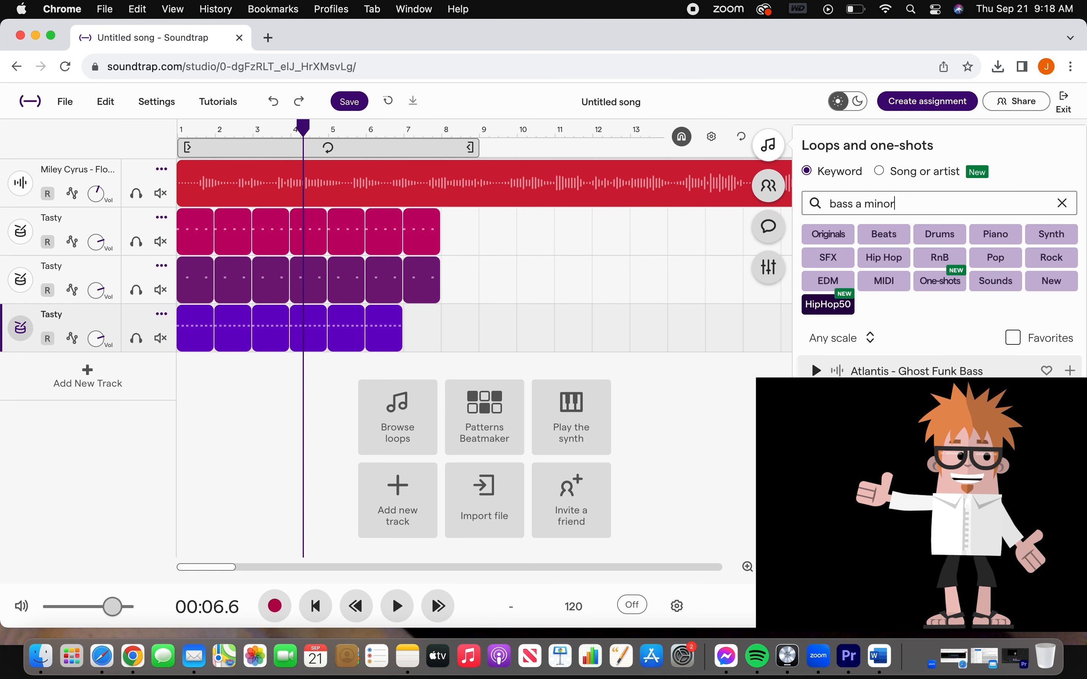
{"action": "left_click", "coordinate": [818, 301]}
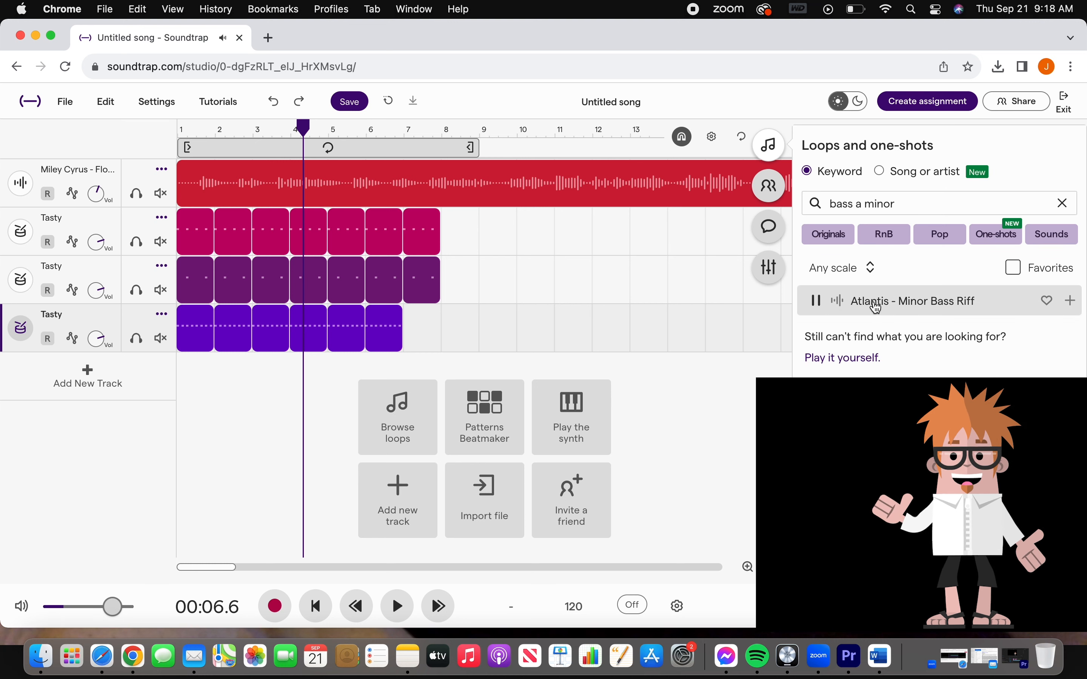
{"action": "left_click_drag", "start_coordinate": [910, 308], "coordinate": [182, 385]}
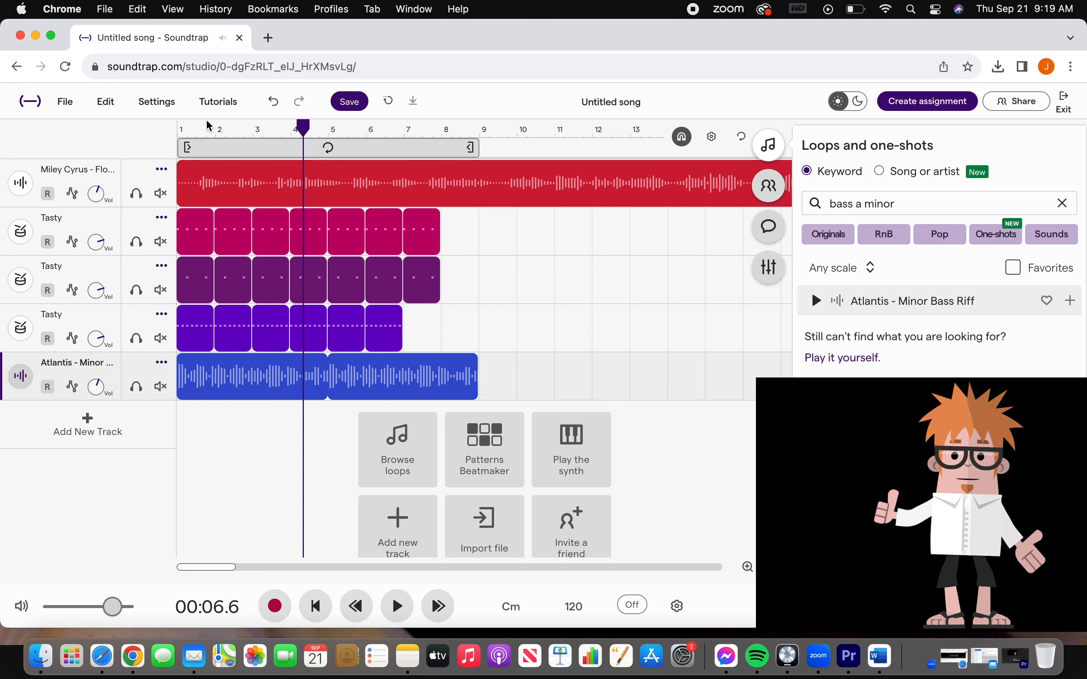
- Play the song from the start to check the bass riff with the other tracks, and save the project
{"action": "left_click_drag", "start_coordinate": [304, 128], "coordinate": [163, 132]}
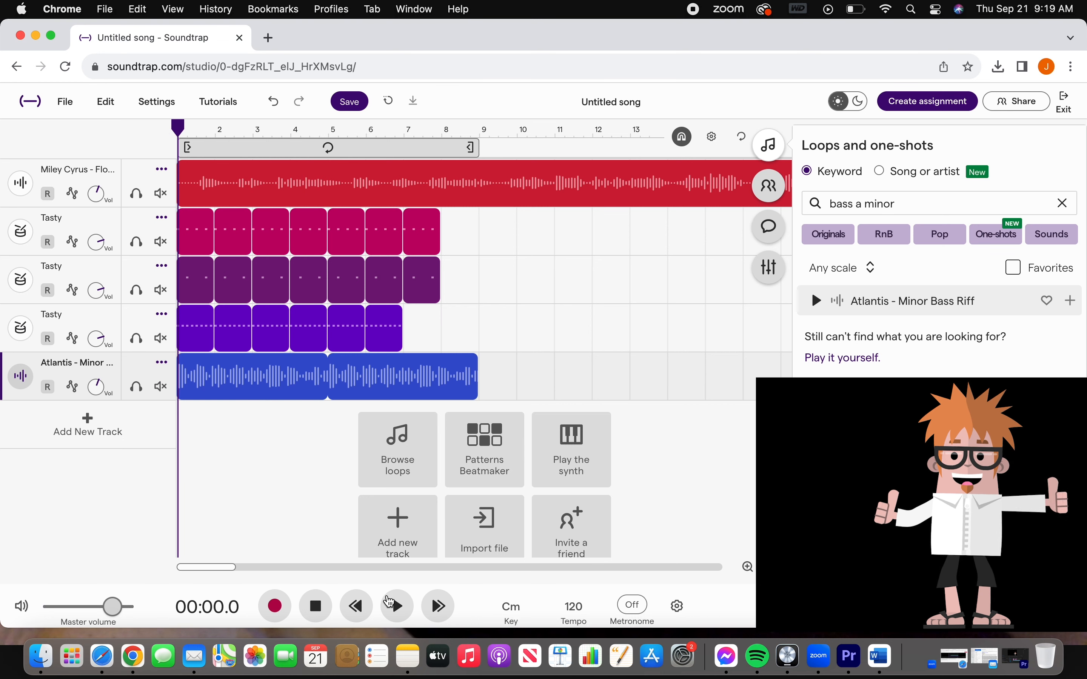
{"action": "left_click", "coordinate": [397, 606]}
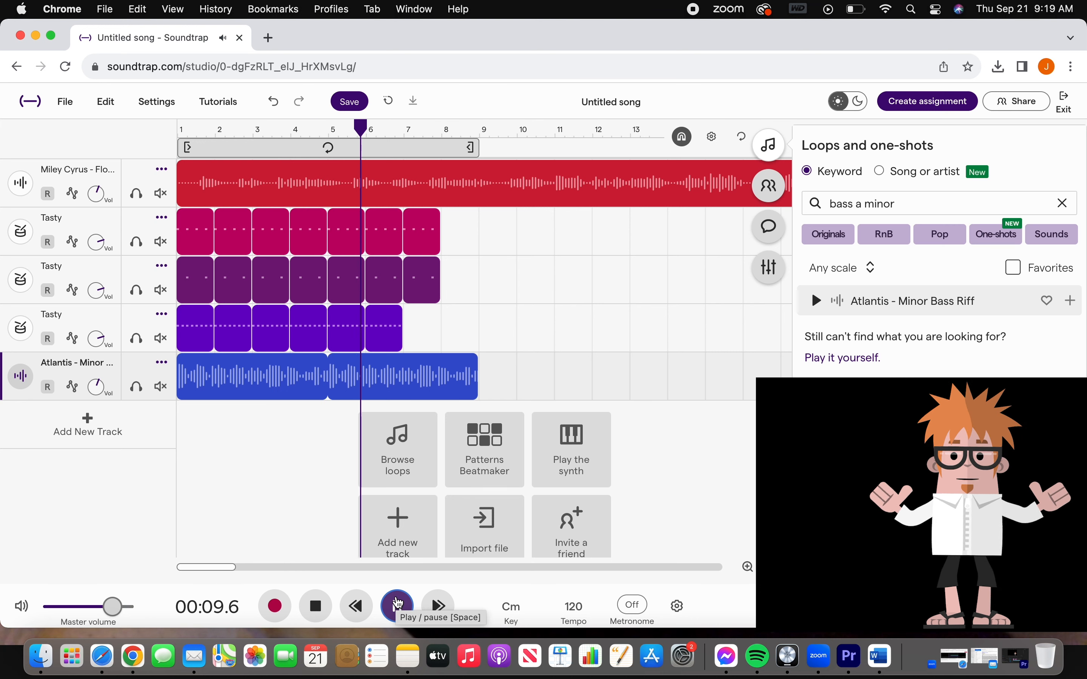
{"action": "left_click", "coordinate": [397, 604]}
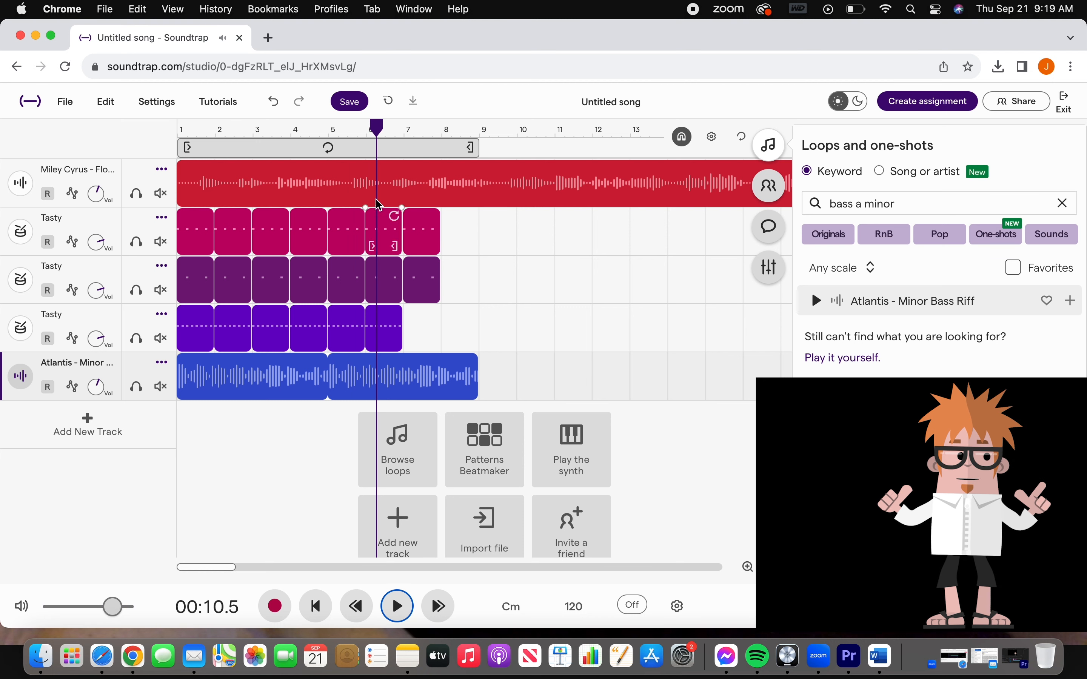
{"action": "left_click", "coordinate": [350, 101]}
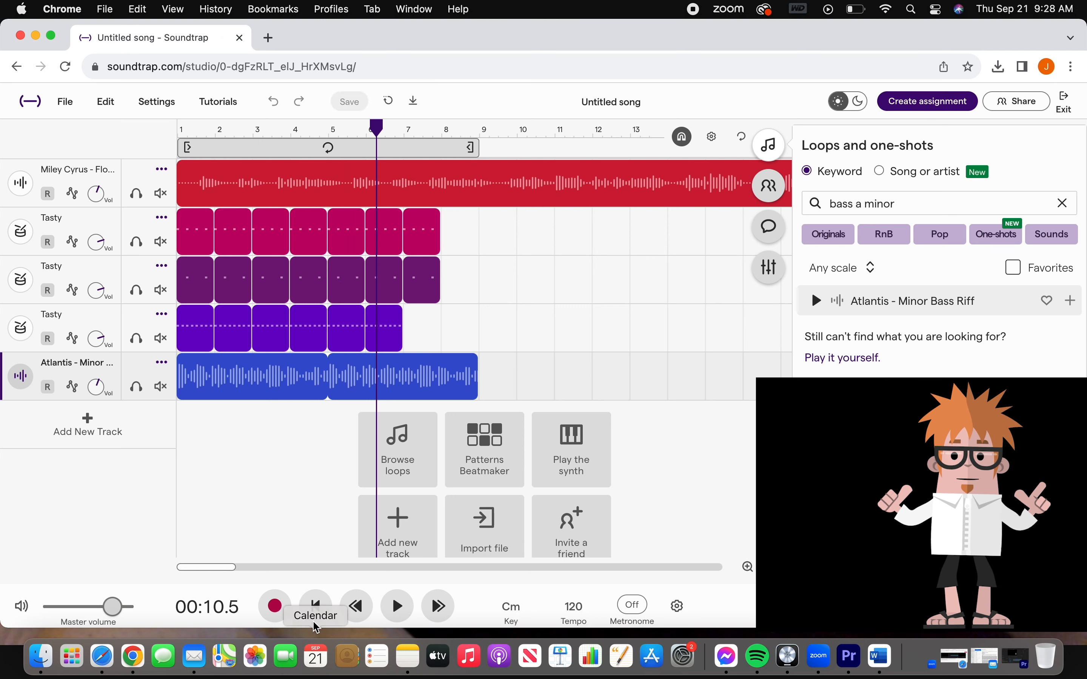
{"action": "left_click", "coordinate": [316, 606]}
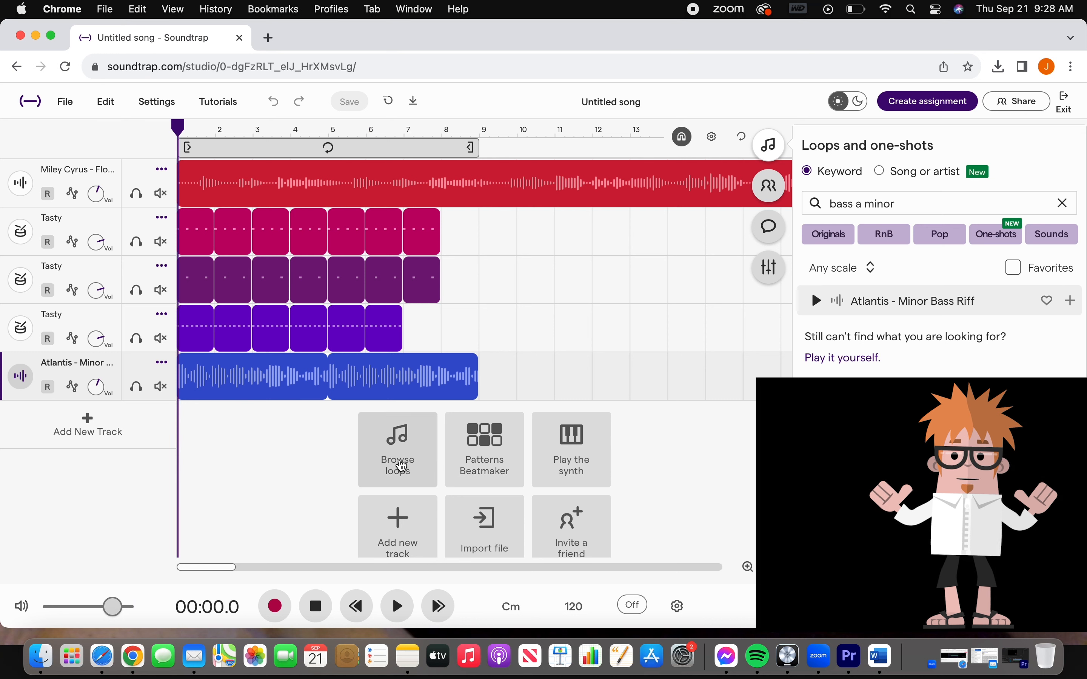
- Search the loops for "cowbell" and place BreakBeats - Busy Break (Cowbell) on a new track starting about halfway through bar 2
{"action": "left_click", "coordinate": [1062, 204]}
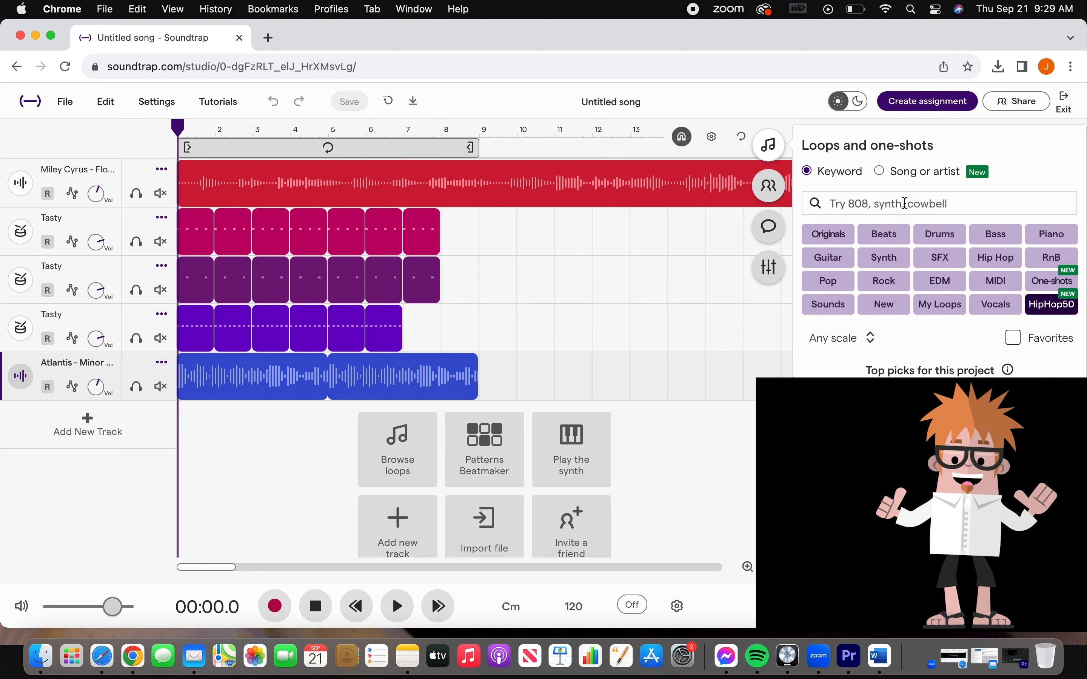
{"action": "type", "text": "cowb"}
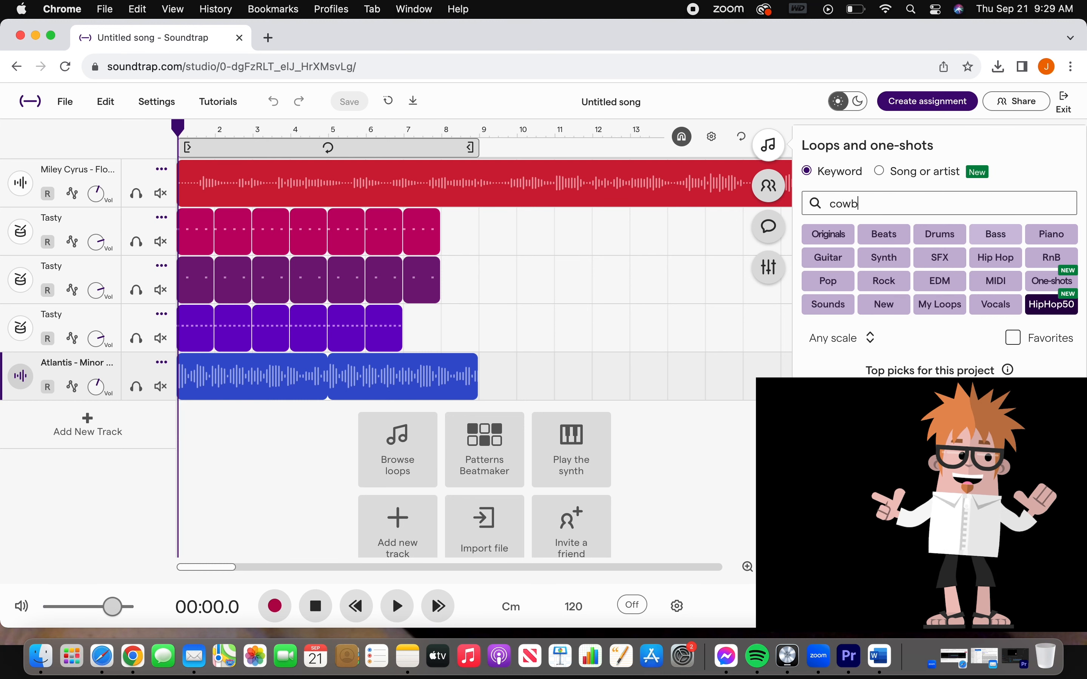
{"action": "type", "text": "ell"}
{"action": "key", "text": "Return"}
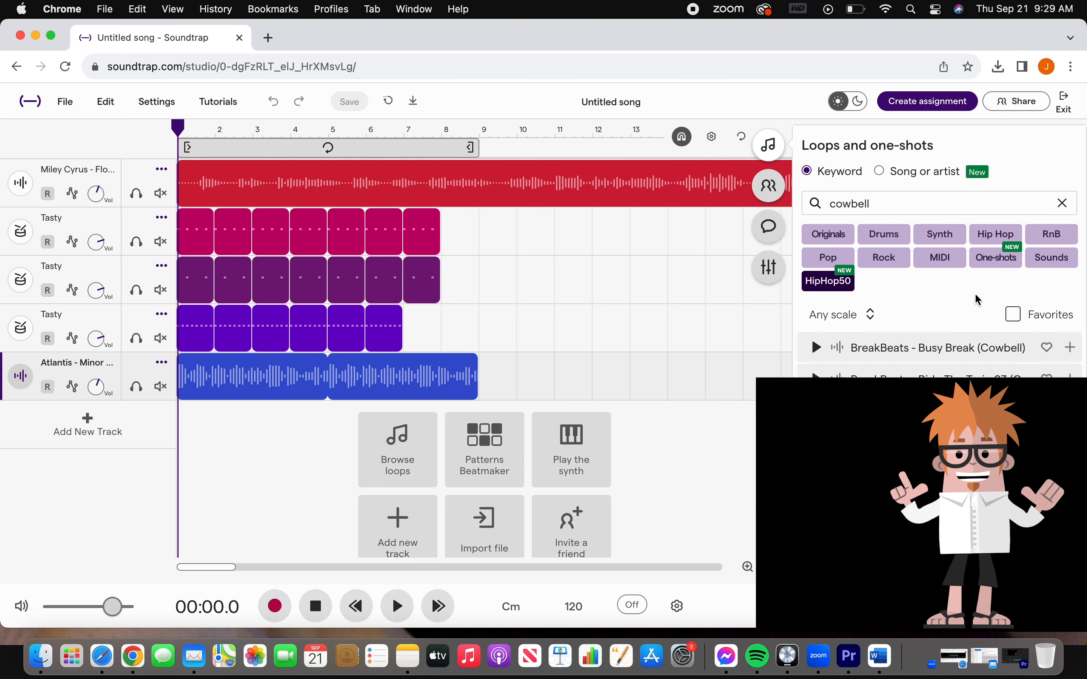
{"action": "left_click_drag", "start_coordinate": [953, 349], "coordinate": [286, 426]}
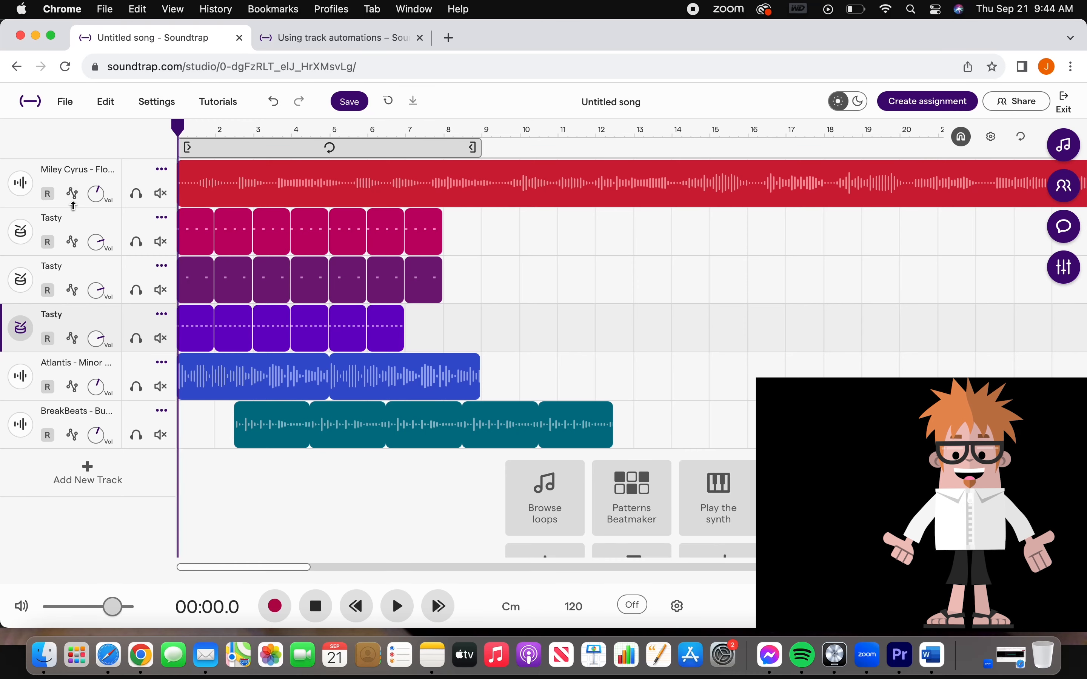
- Add a Volume automation lane to the kick drum track
{"action": "left_click", "coordinate": [73, 243]}
{"action": "left_click", "coordinate": [137, 282]}
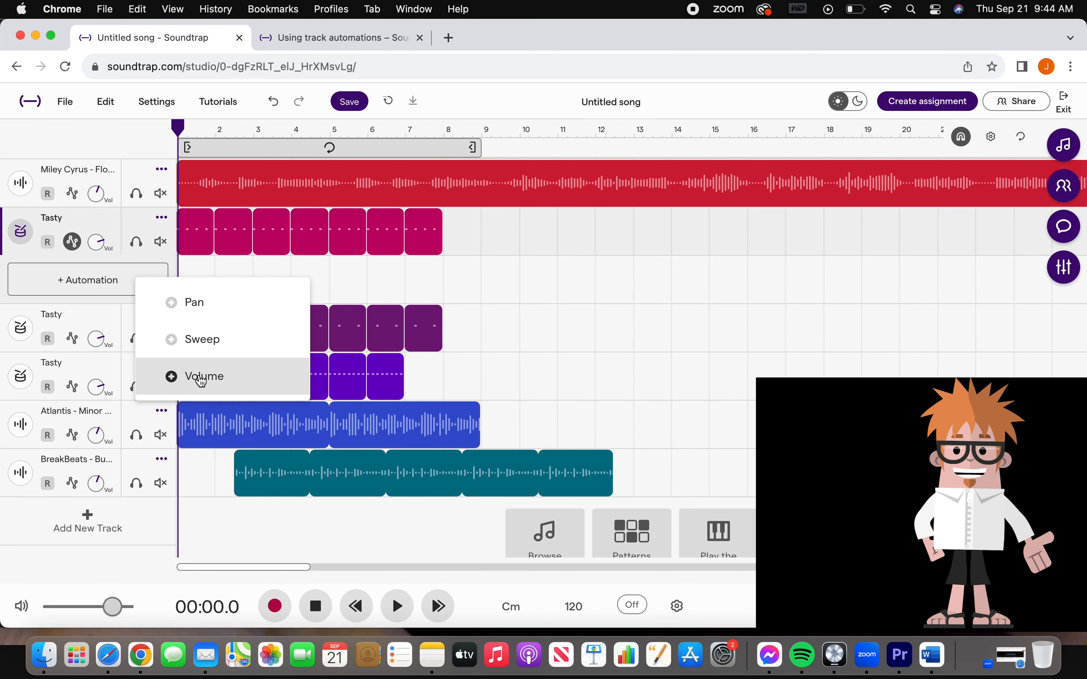
{"action": "left_click", "coordinate": [180, 378]}
- Place volume automation points around the first two kick hits of bar 1 and raise the middle point of each hit slightly
{"action": "scroll", "coordinate": [313, 269], "scroll_direction": "up", "scroll_amount": 10}
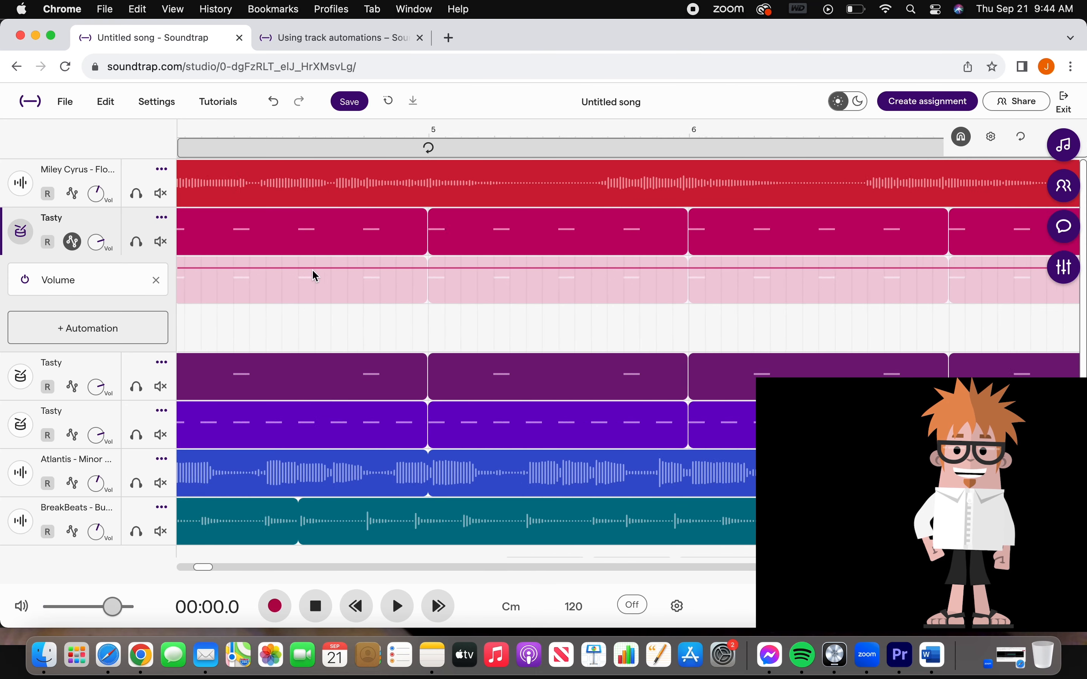
{"action": "scroll", "coordinate": [312, 269], "scroll_direction": "left", "scroll_amount": 3}
{"action": "scroll", "coordinate": [312, 269], "scroll_direction": "left", "scroll_amount": 10}
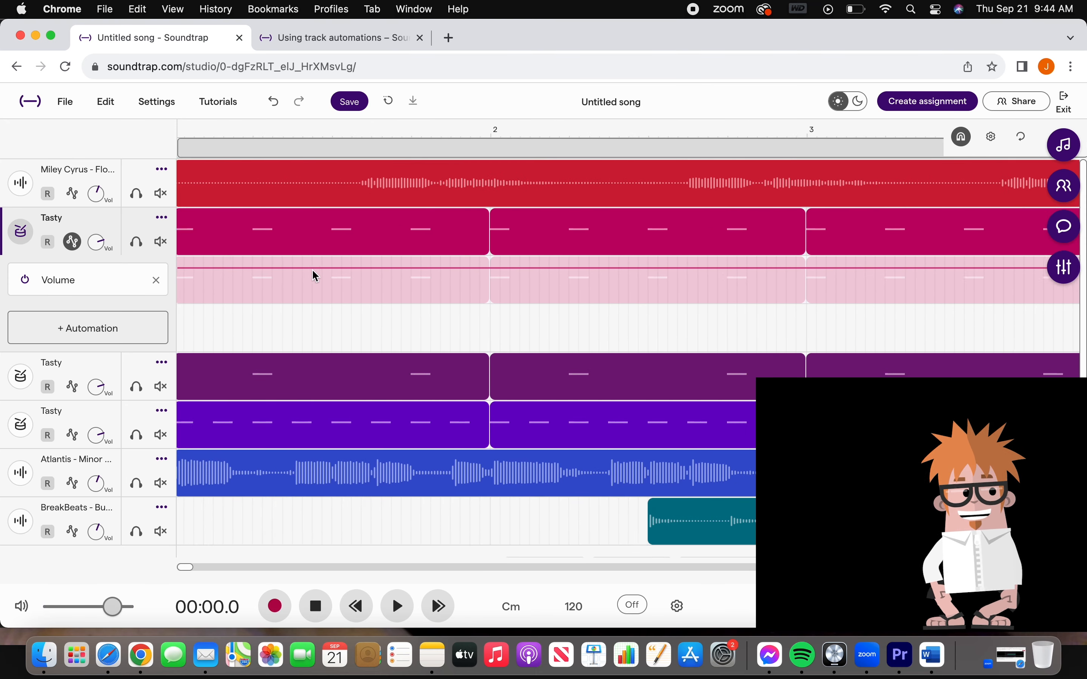
{"action": "scroll", "coordinate": [208, 283], "scroll_direction": "up", "scroll_amount": 5}
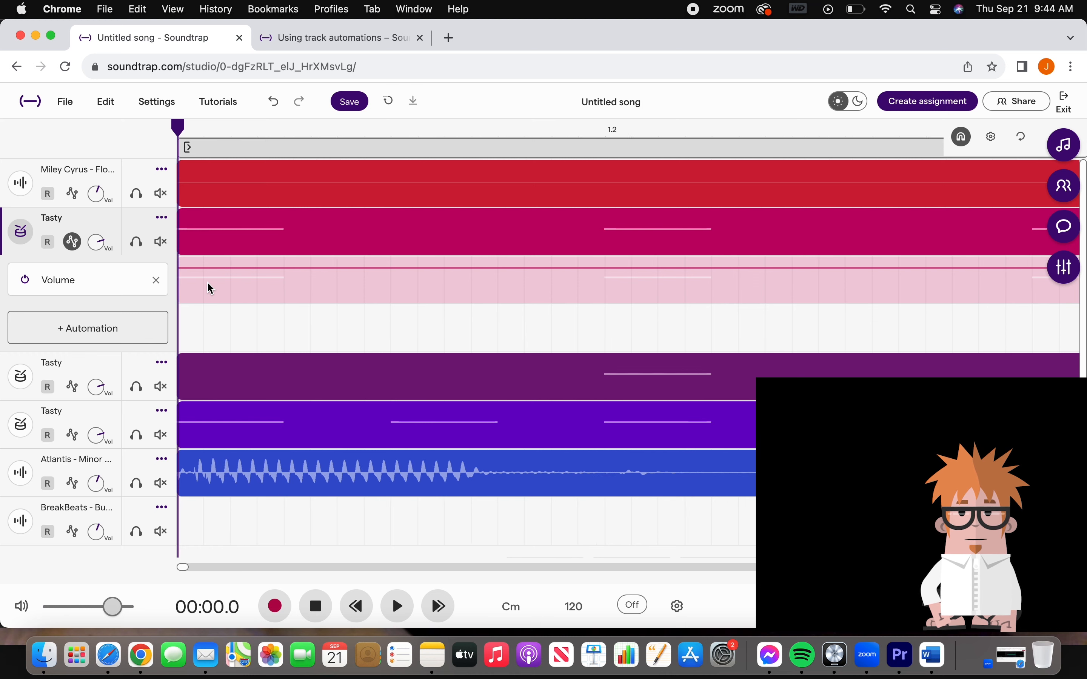
{"action": "left_click", "coordinate": [180, 268]}
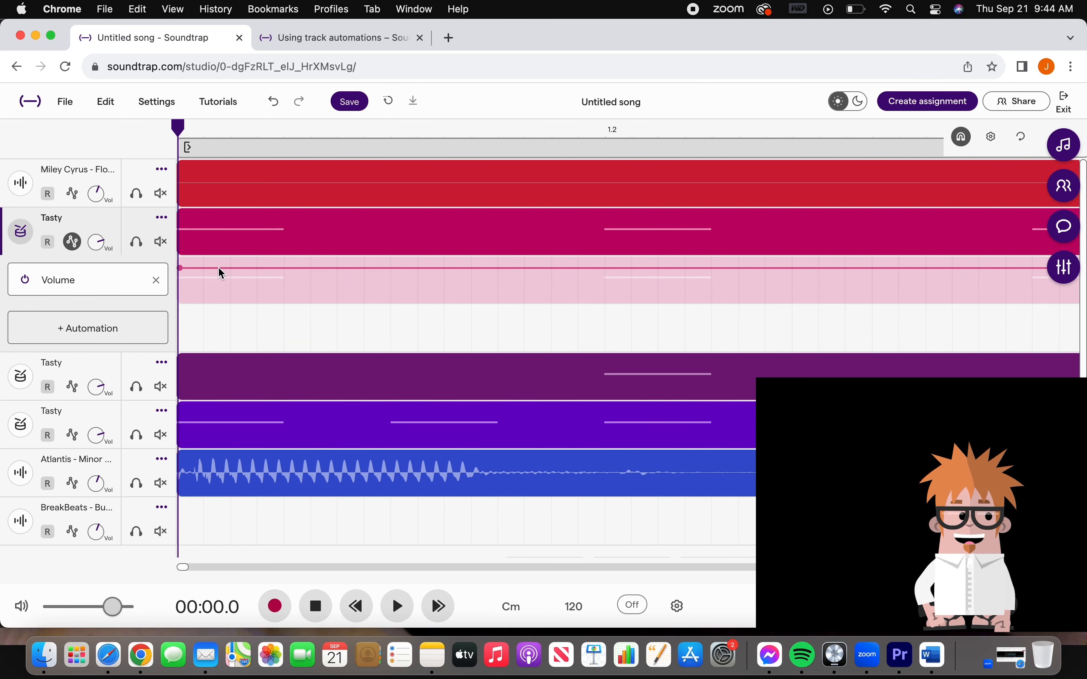
{"action": "left_click", "coordinate": [282, 268]}
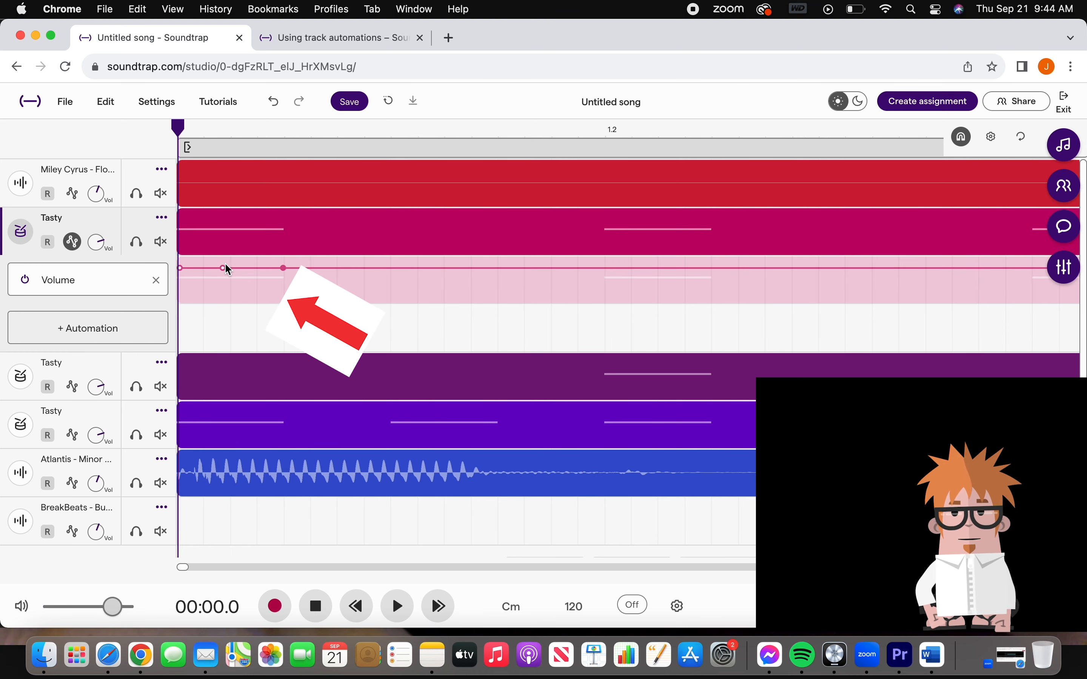
{"action": "left_click_drag", "start_coordinate": [223, 265], "coordinate": [230, 257]}
{"action": "left_click", "coordinate": [604, 269]}
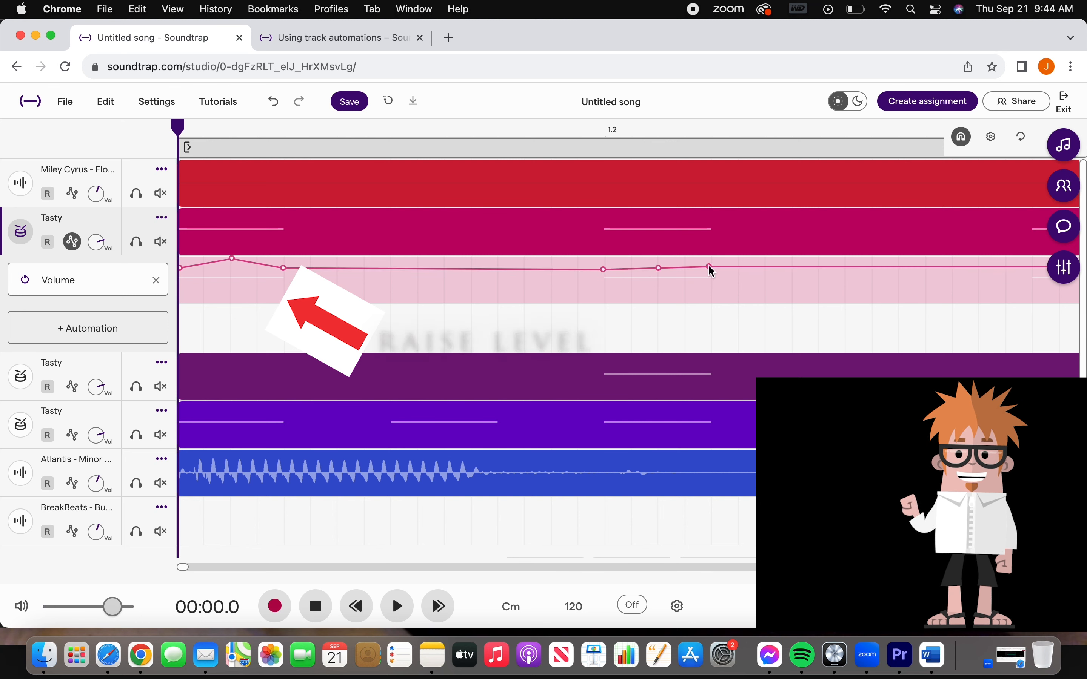
{"action": "left_click_drag", "start_coordinate": [659, 270], "coordinate": [659, 258]}
- Add a Volume automation lane to the hi-hat track
{"action": "left_click", "coordinate": [73, 435]}
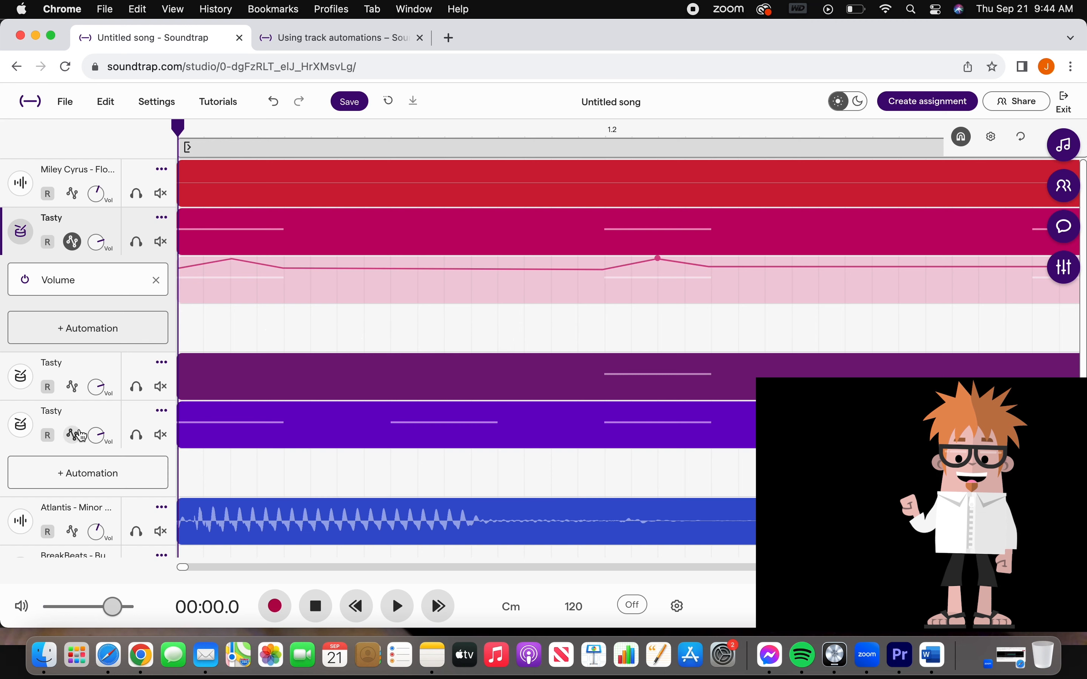
{"action": "left_click", "coordinate": [129, 481]}
{"action": "left_click", "coordinate": [177, 571]}
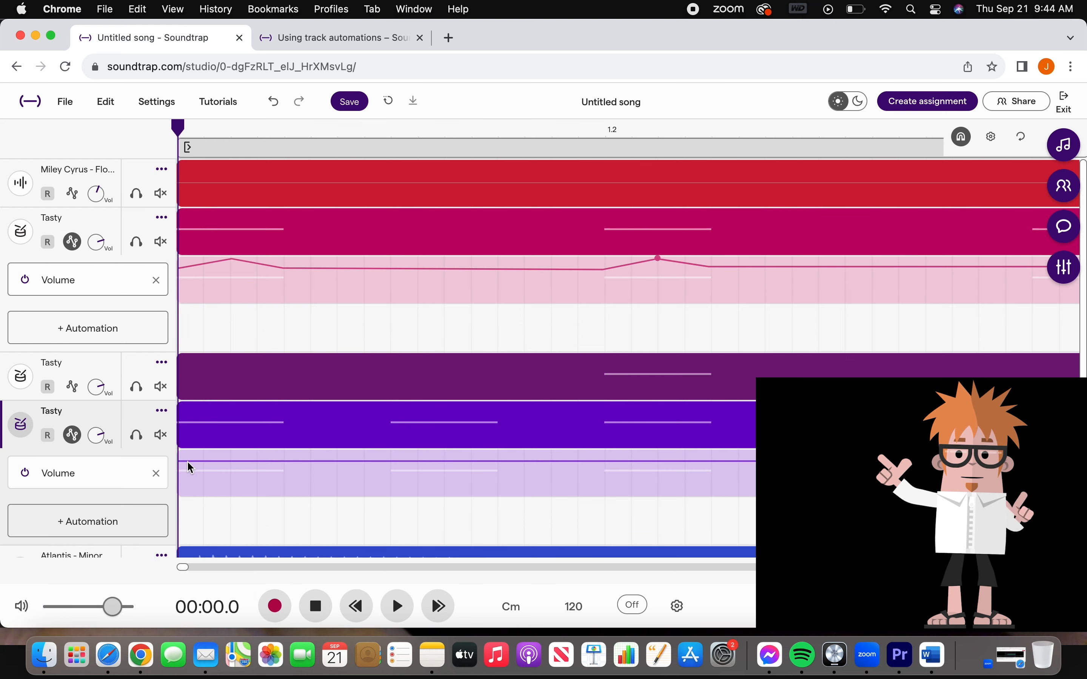
- Duck the hi-hat volume under the first two kick hits of bar 1, with level automation points around the hi-hat hit between them
{"action": "left_click", "coordinate": [225, 462]}
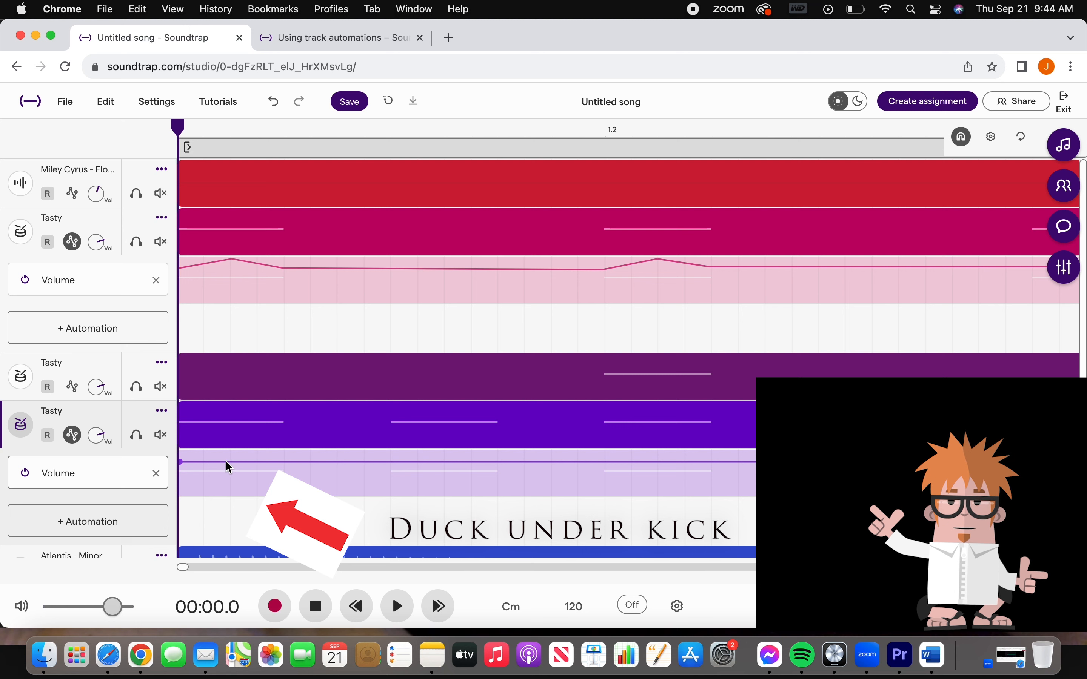
{"action": "left_click", "coordinate": [284, 462]}
{"action": "left_click_drag", "start_coordinate": [224, 460], "coordinate": [232, 491]}
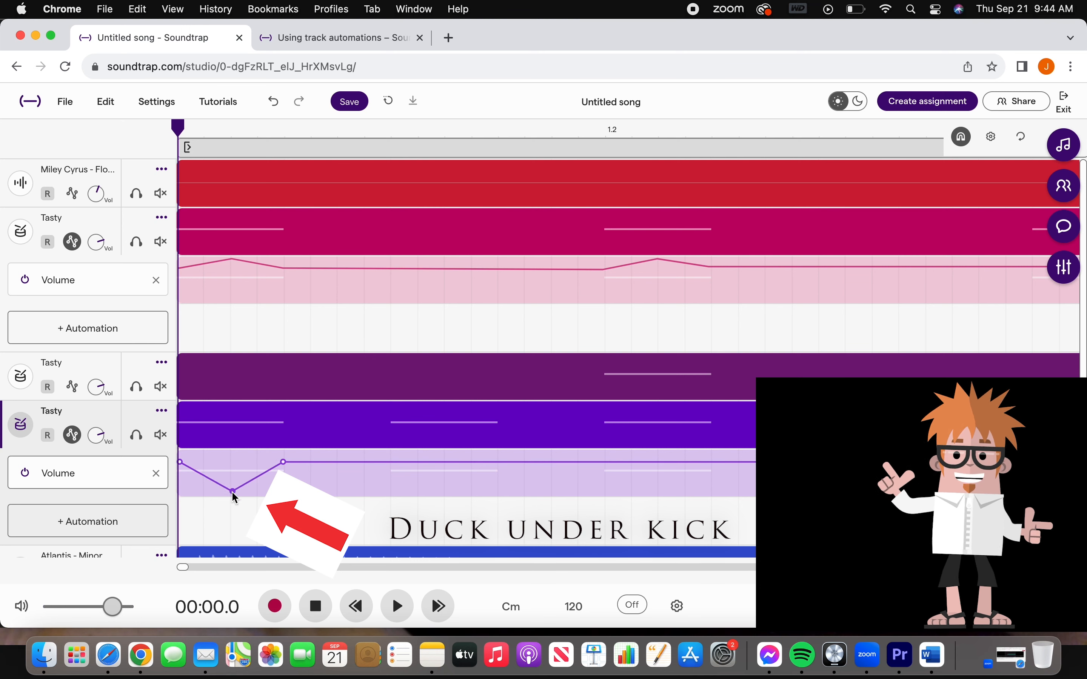
{"action": "left_click", "coordinate": [394, 462]}
{"action": "left_click", "coordinate": [442, 463]}
{"action": "left_click", "coordinate": [496, 463]}
{"action": "left_click", "coordinate": [604, 462]}
{"action": "left_click", "coordinate": [654, 460]}
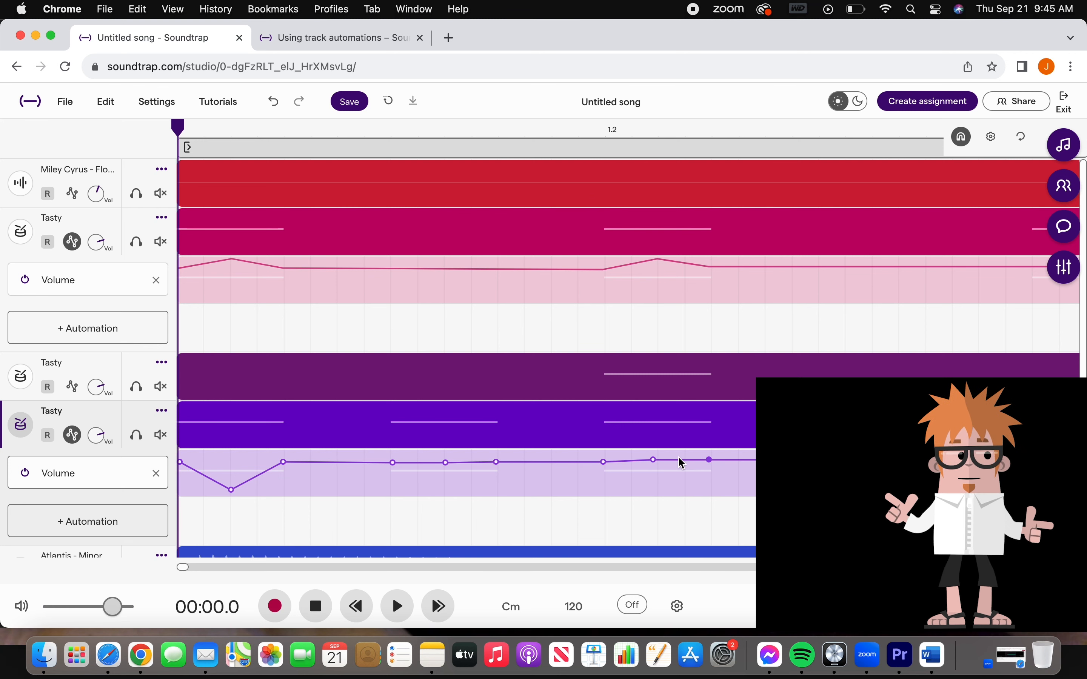
{"action": "left_click_drag", "start_coordinate": [652, 459], "coordinate": [663, 493]}
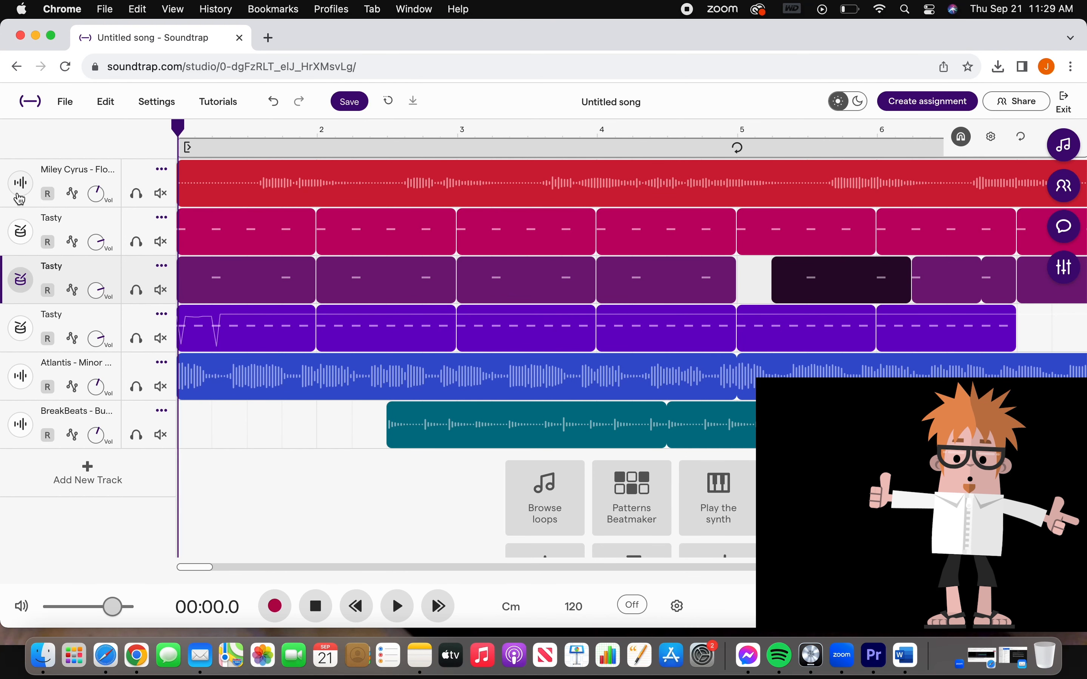
- Open the effects of the Miley Cyrus vocal track, search for "eq" and add the Equalizer after the 2-Band Eq
{"action": "left_click", "coordinate": [20, 197]}
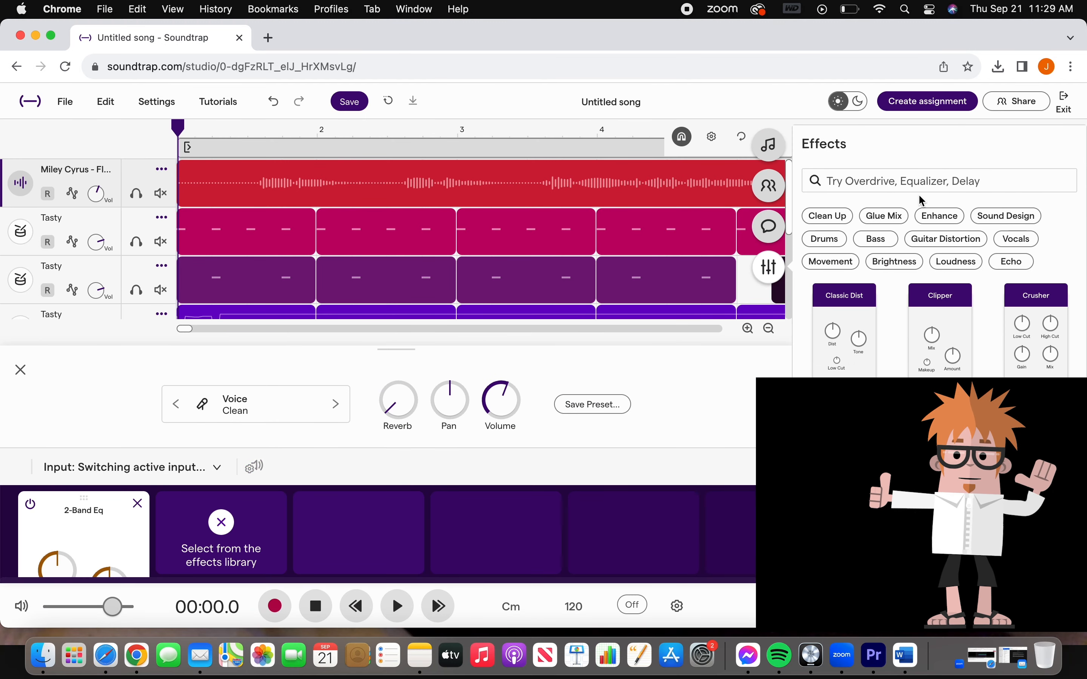
{"action": "scroll", "coordinate": [974, 340], "scroll_direction": "down", "scroll_amount": 1}
{"action": "scroll", "coordinate": [972, 335], "scroll_direction": "down", "scroll_amount": 5}
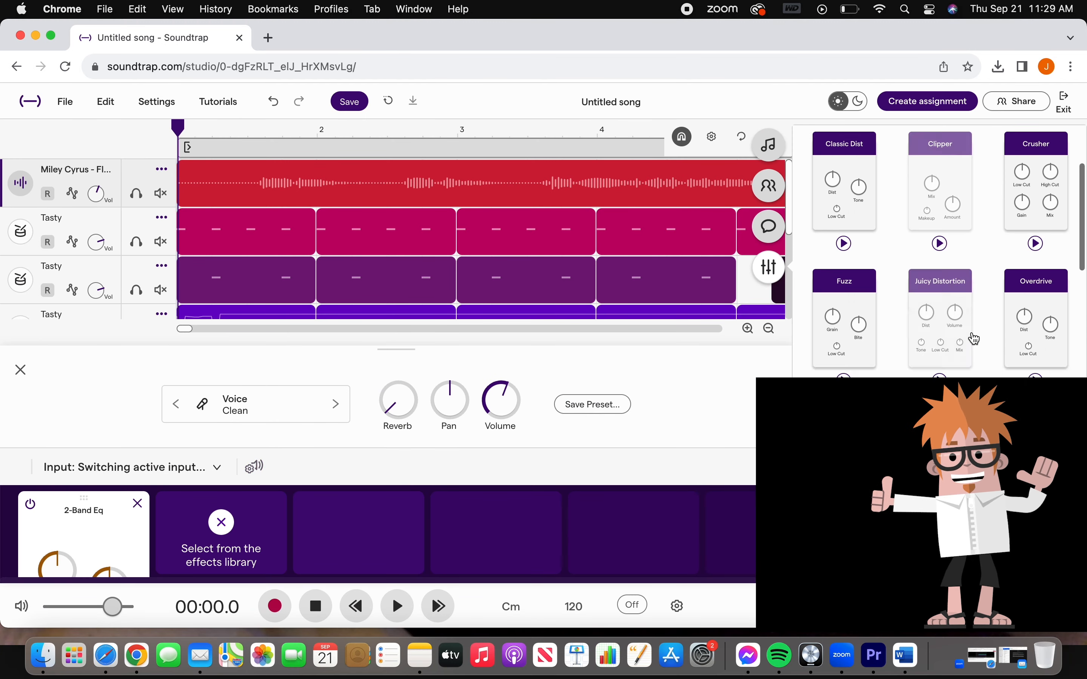
{"action": "scroll", "coordinate": [970, 333], "scroll_direction": "up", "scroll_amount": 8}
{"action": "left_click", "coordinate": [910, 183]}
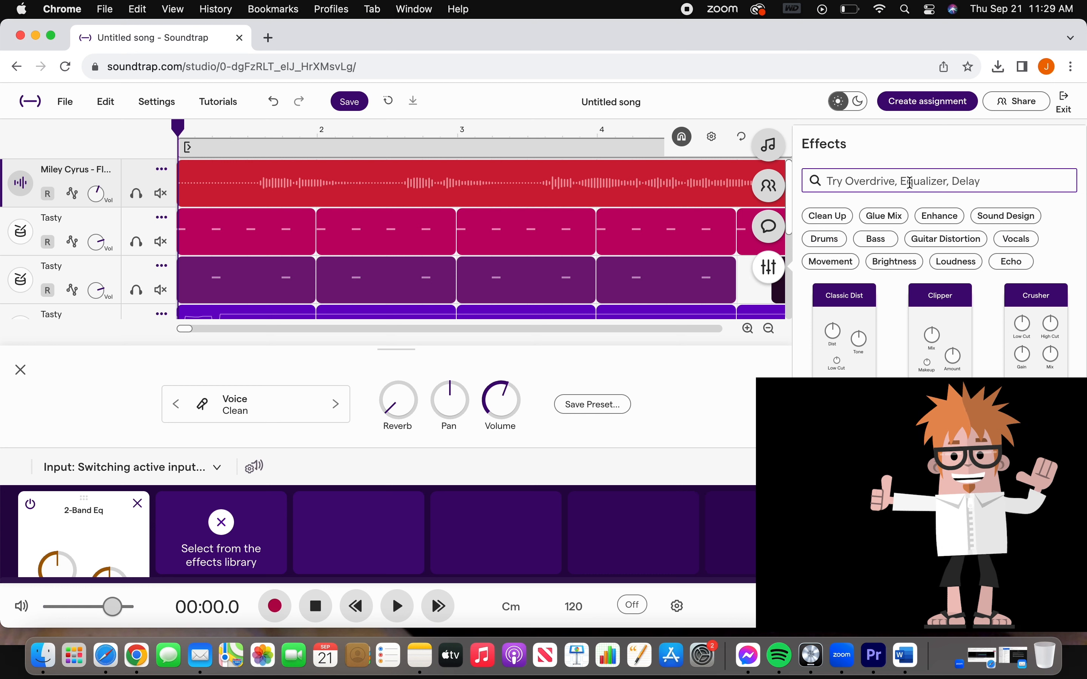
{"action": "type", "text": "eq"}
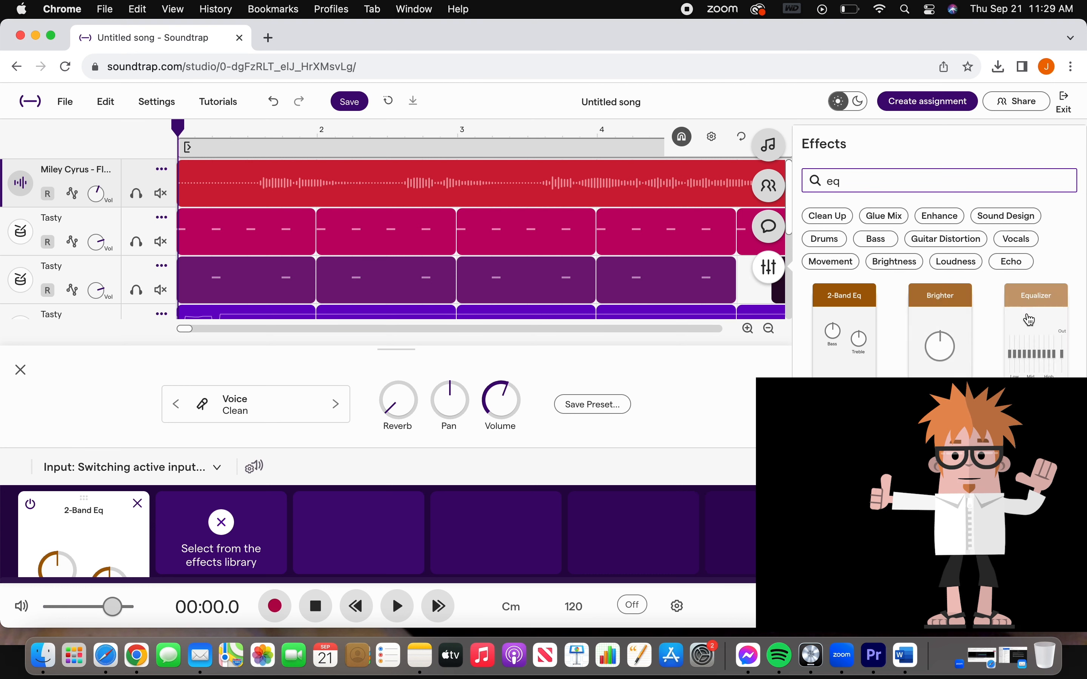
{"action": "left_click", "coordinate": [1031, 320]}
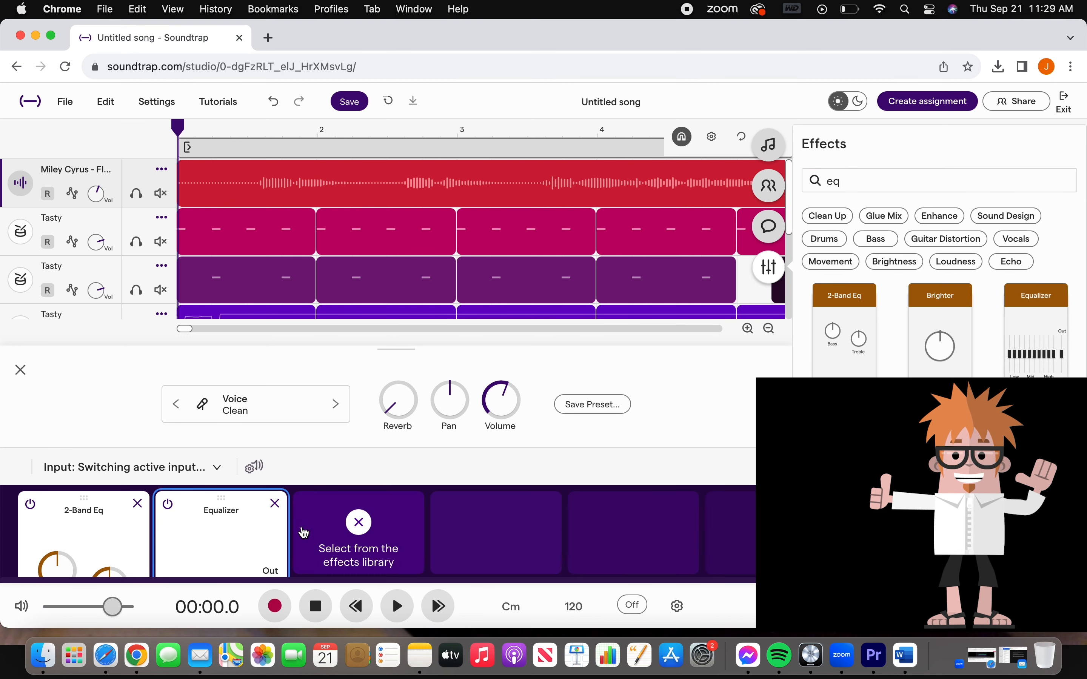
- Raise the three highest bands of the vocal Equalizer and lower its three lowest bands
{"action": "scroll", "coordinate": [304, 532], "scroll_direction": "down", "scroll_amount": 3}
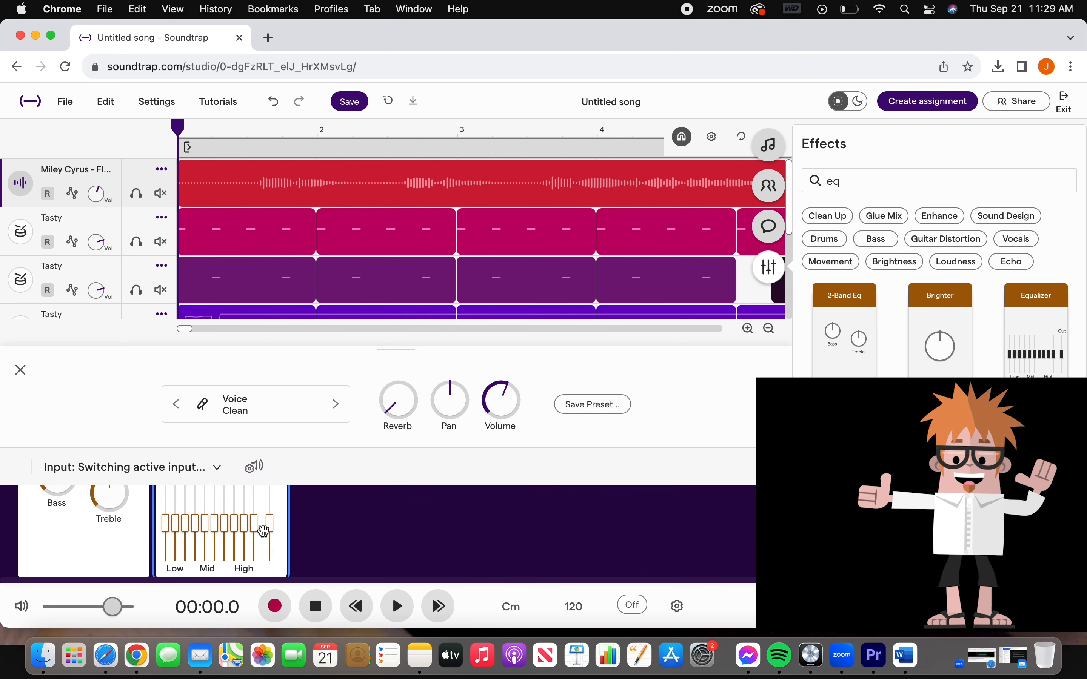
{"action": "left_click_drag", "start_coordinate": [259, 529], "coordinate": [259, 495]}
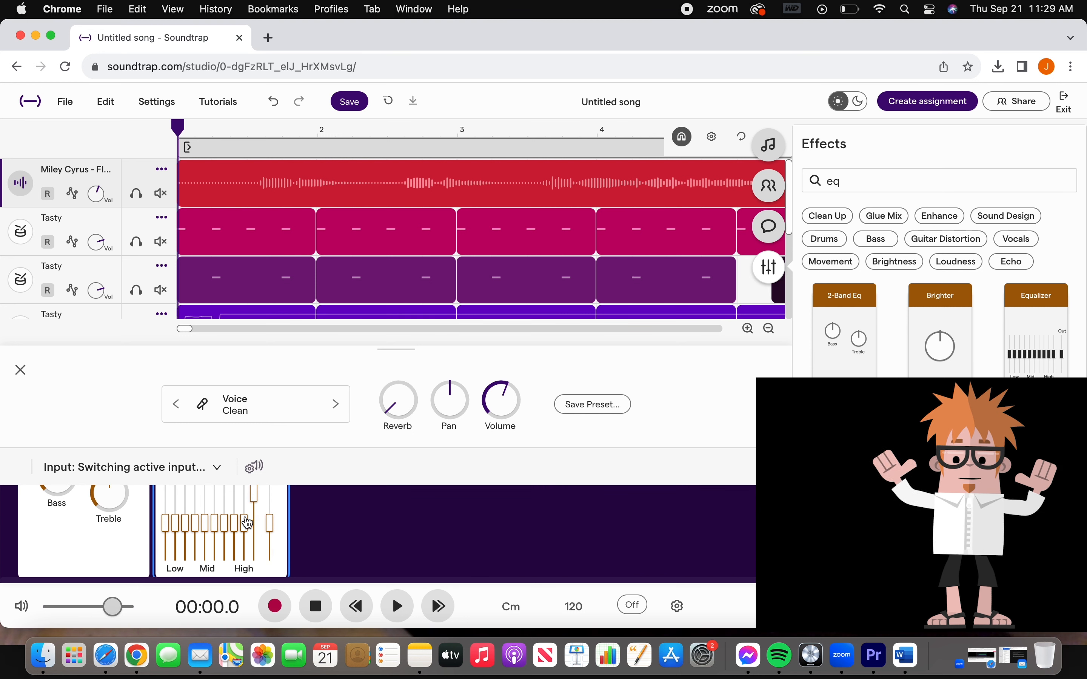
{"action": "left_click_drag", "start_coordinate": [238, 528], "coordinate": [235, 497]}
{"action": "left_click_drag", "start_coordinate": [166, 524], "coordinate": [186, 562]}
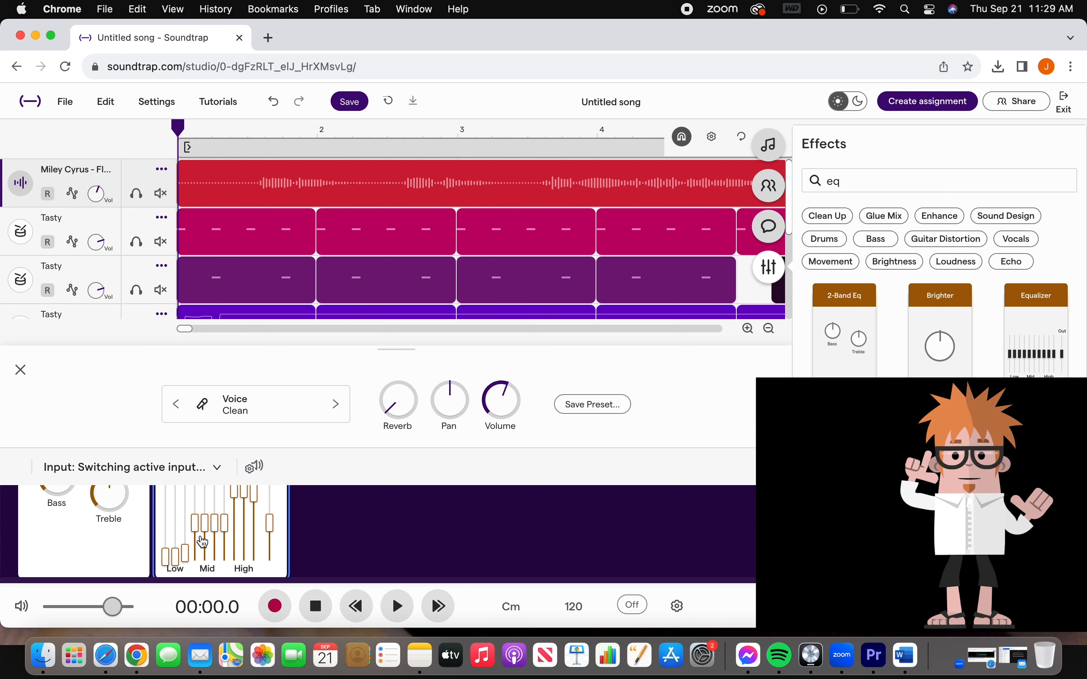
- Raise the five lowest bands of the vocal Equalizer, lower the five higher bands and close the track's settings
{"action": "left_click_drag", "start_coordinate": [191, 559], "coordinate": [175, 493]}
{"action": "left_click_drag", "start_coordinate": [166, 547], "coordinate": [165, 469]}
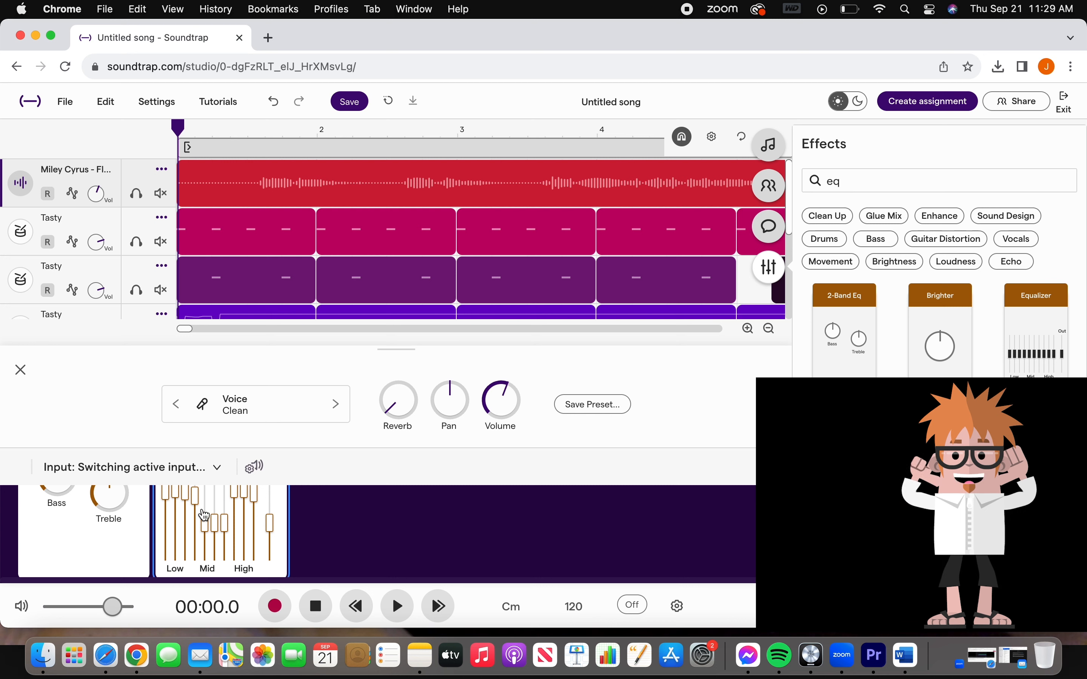
{"action": "left_click_drag", "start_coordinate": [211, 524], "coordinate": [223, 558]}
{"action": "left_click_drag", "start_coordinate": [234, 495], "coordinate": [234, 557]}
{"action": "left_click_drag", "start_coordinate": [244, 494], "coordinate": [255, 550]}
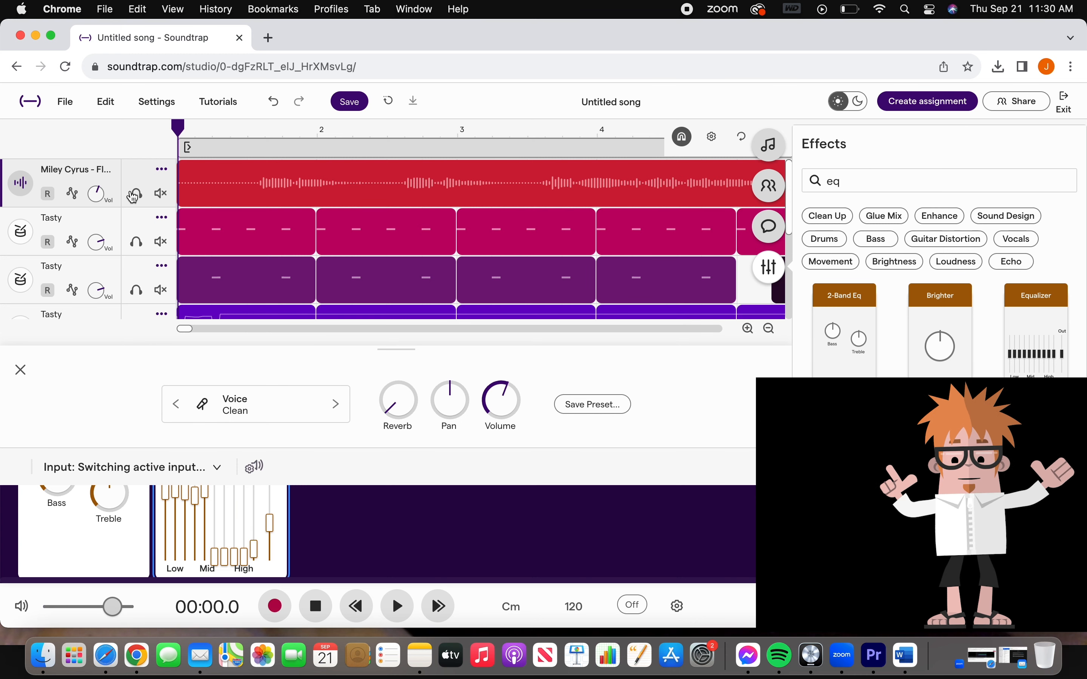
{"action": "left_click", "coordinate": [20, 371]}
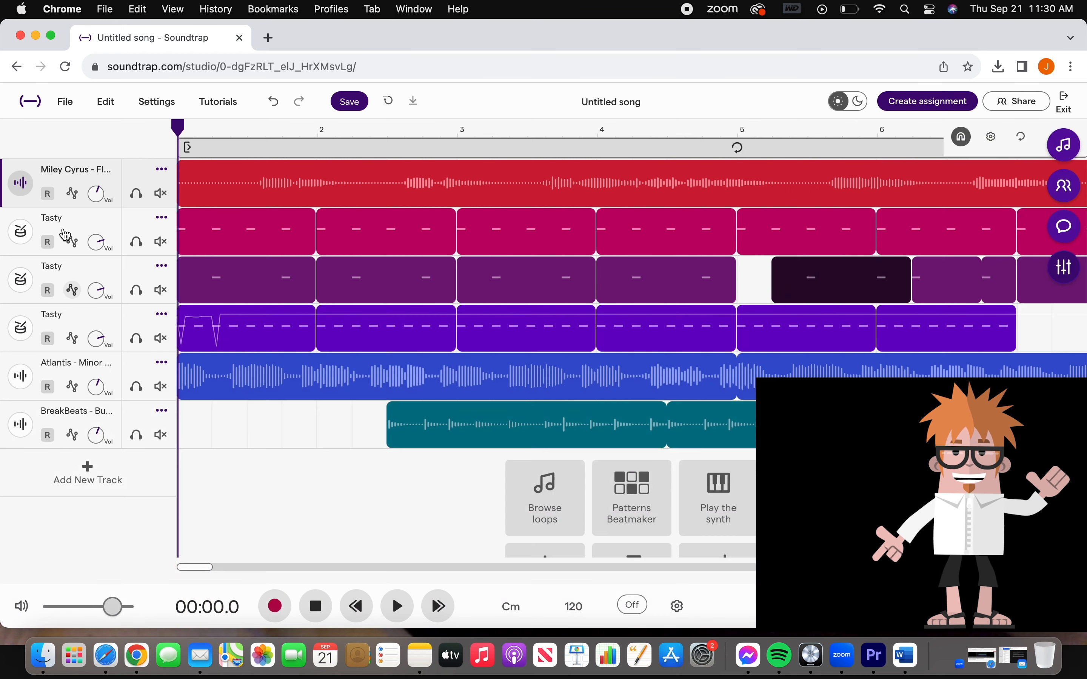
- Add the Equalizer after the 2-Band Eq on the first Tasty drum track
{"action": "left_click", "coordinate": [21, 232]}
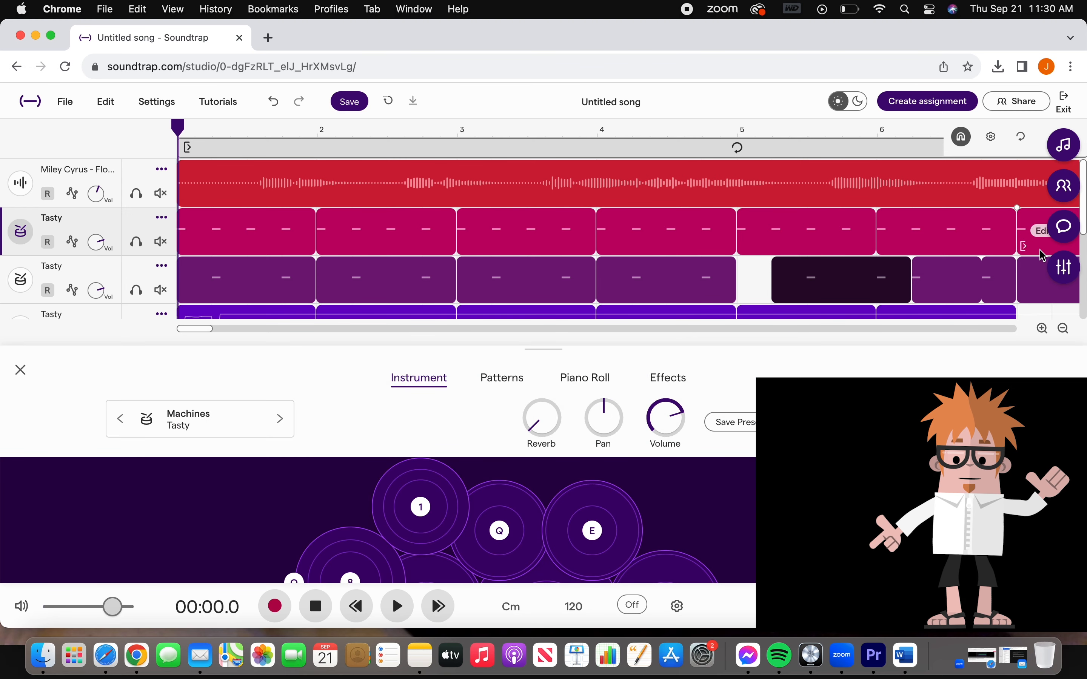
{"action": "left_click", "coordinate": [1063, 269]}
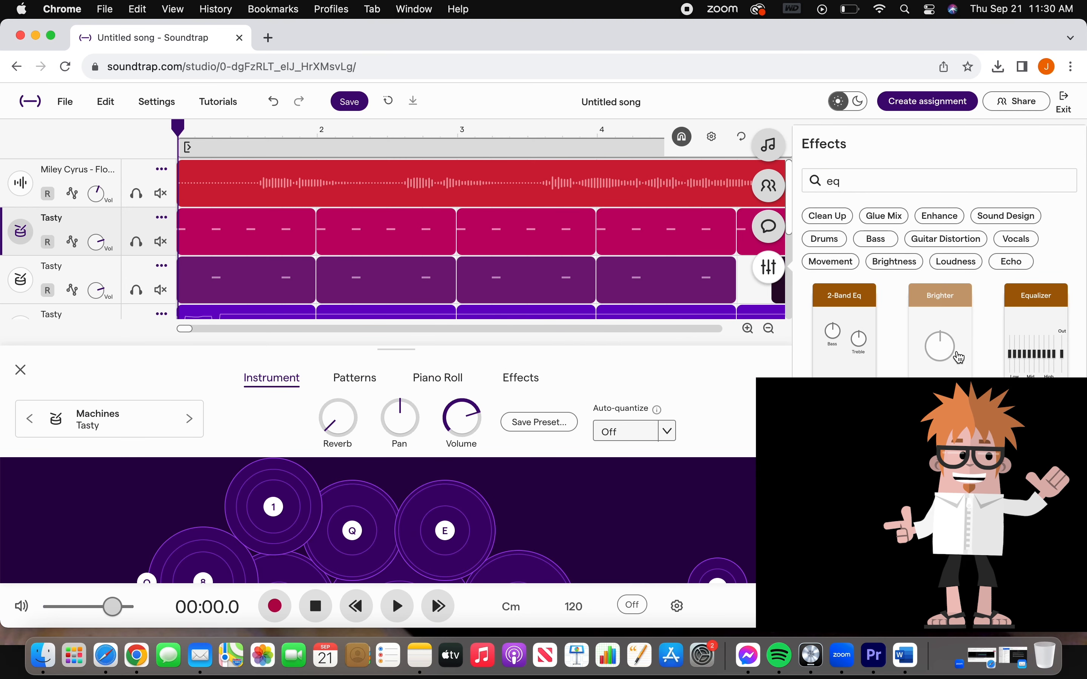
{"action": "left_click", "coordinate": [1037, 322]}
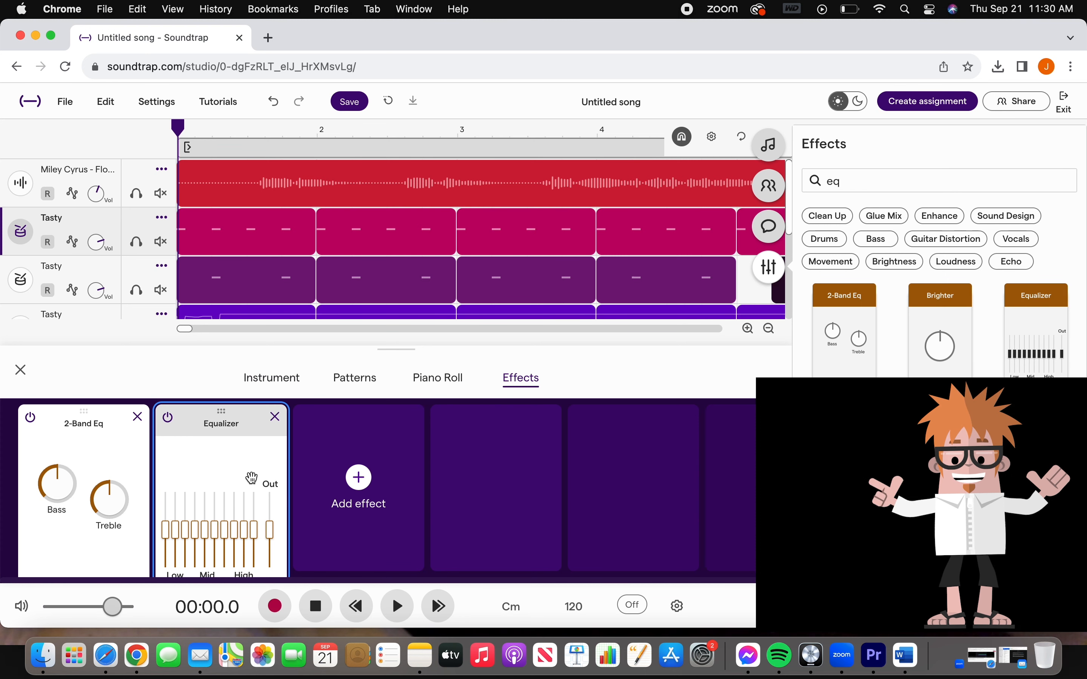
{"action": "left_click", "coordinate": [28, 281]}
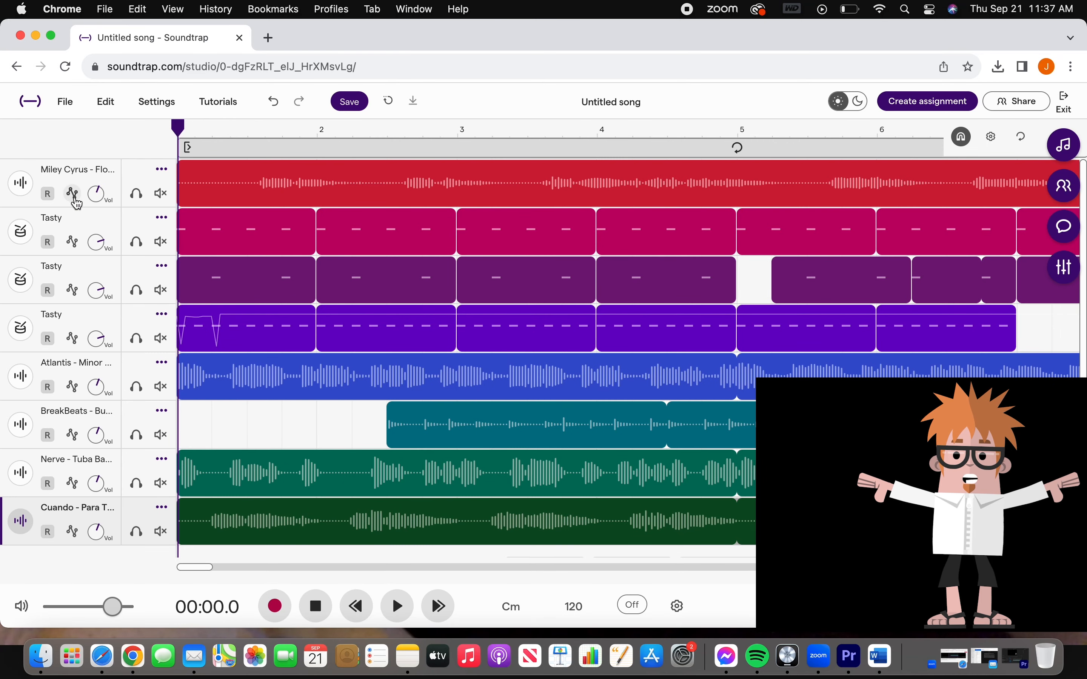
- Inspect the pan settings of the Miley Cyrus vocal track and the first Tasty drum track
{"action": "left_click", "coordinate": [21, 183]}
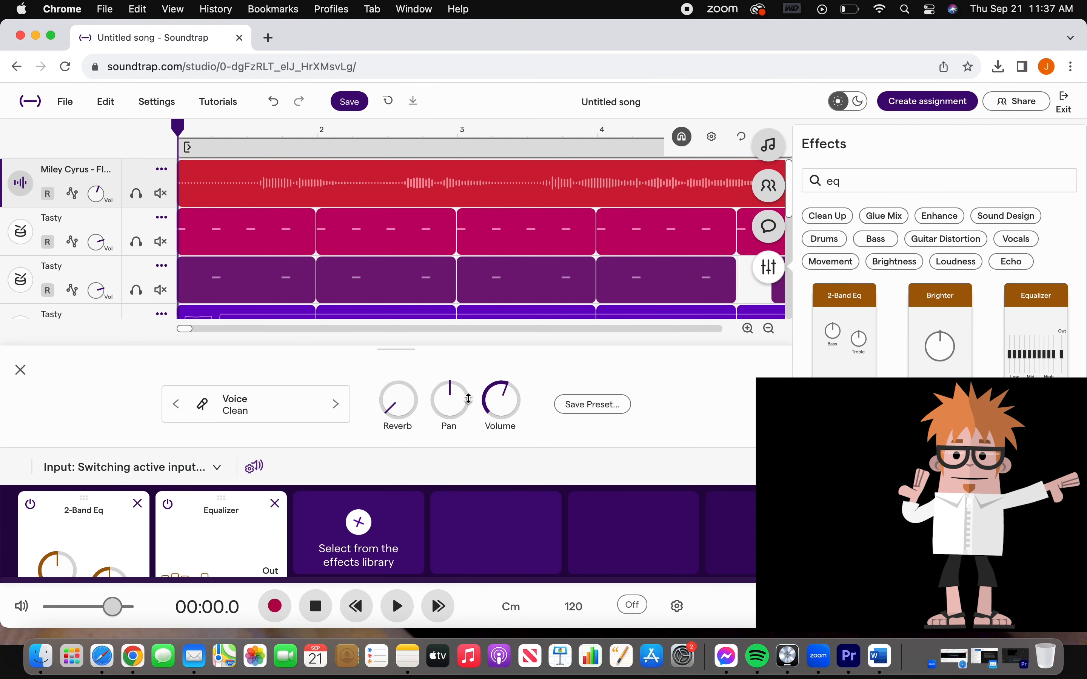
{"action": "mouse_move", "coordinate": [456, 409]}
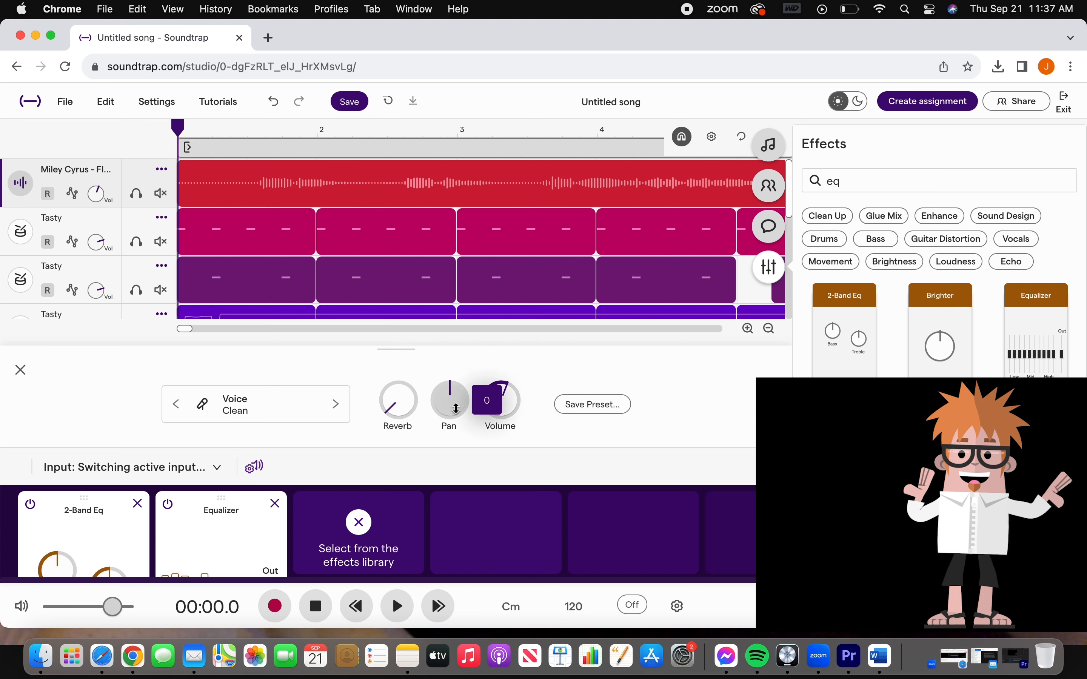
{"action": "mouse_move", "coordinate": [456, 409]}
{"action": "left_mouse_down"}
{"action": "mouse_move", "coordinate": [443, 301]}
{"action": "mouse_move", "coordinate": [468, 493]}
{"action": "mouse_move", "coordinate": [463, 415]}
{"action": "left_mouse_up"}
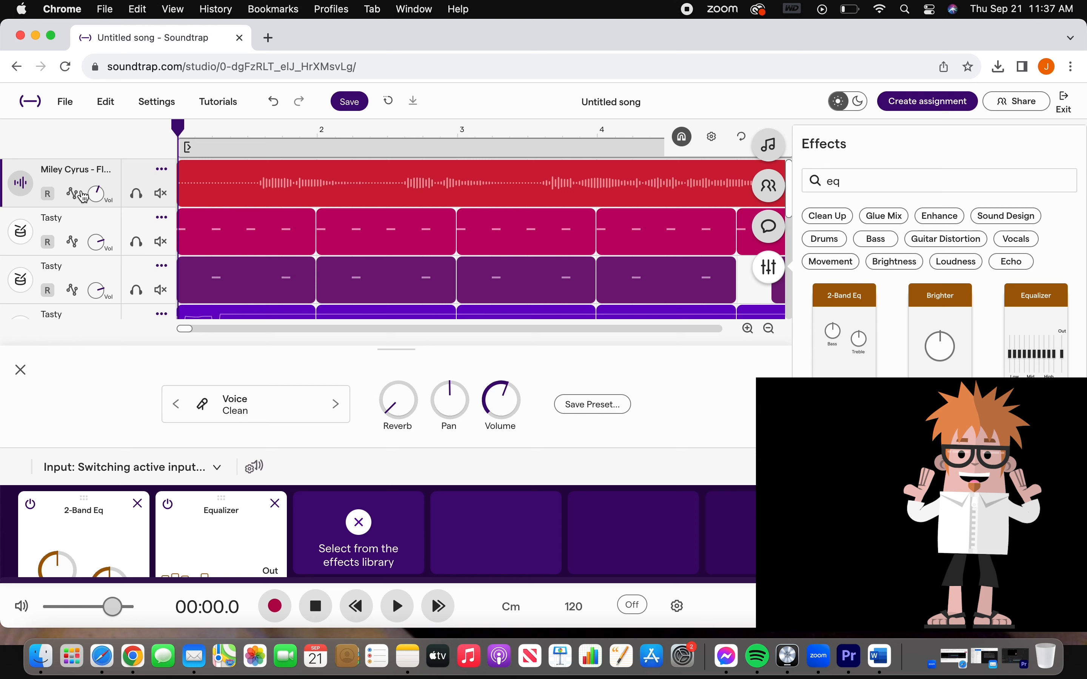
{"action": "left_click", "coordinate": [23, 234]}
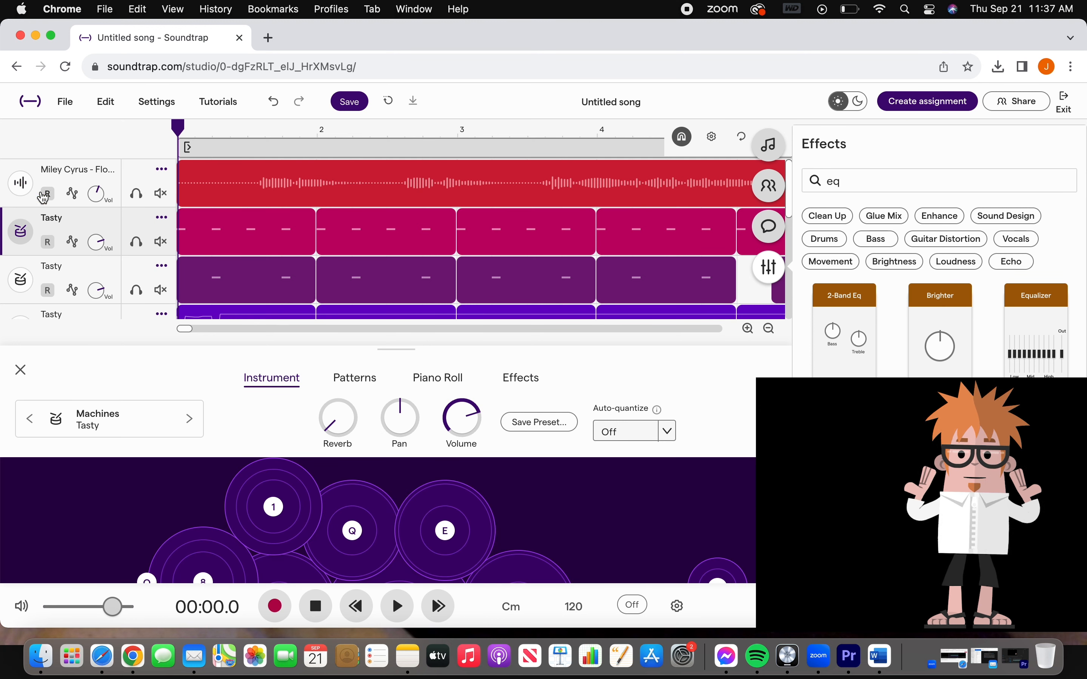
- Pan the second Tasty drum track 25% to the right and show the third Tasty track's automation lanes
{"action": "left_click", "coordinate": [24, 283]}
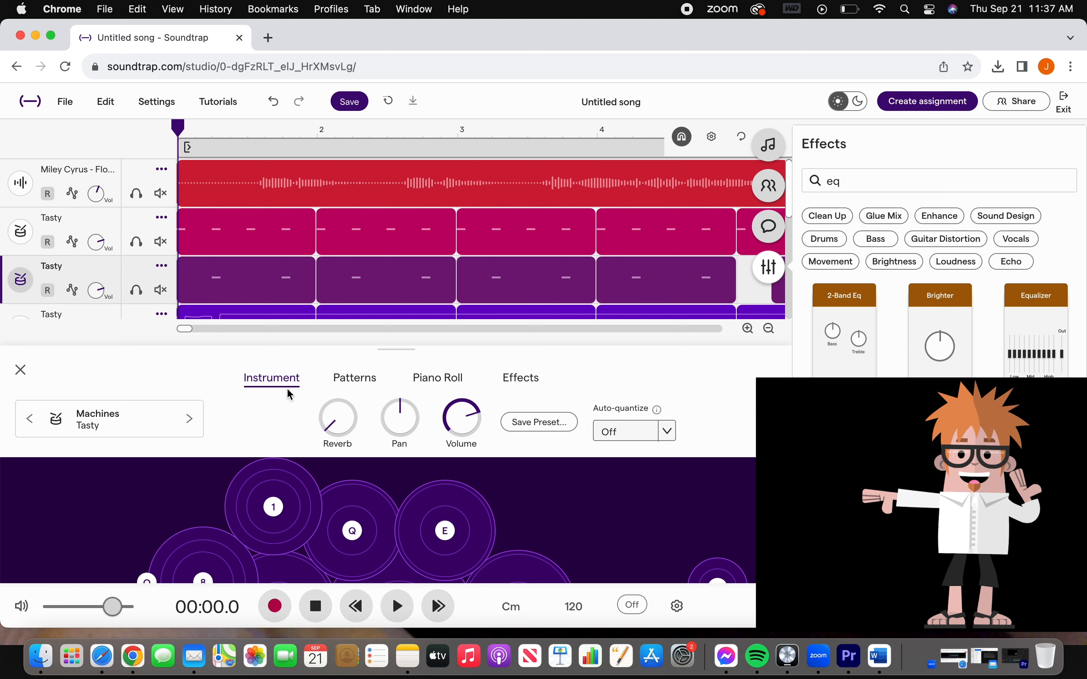
{"action": "left_click_drag", "start_coordinate": [399, 420], "coordinate": [385, 421]}
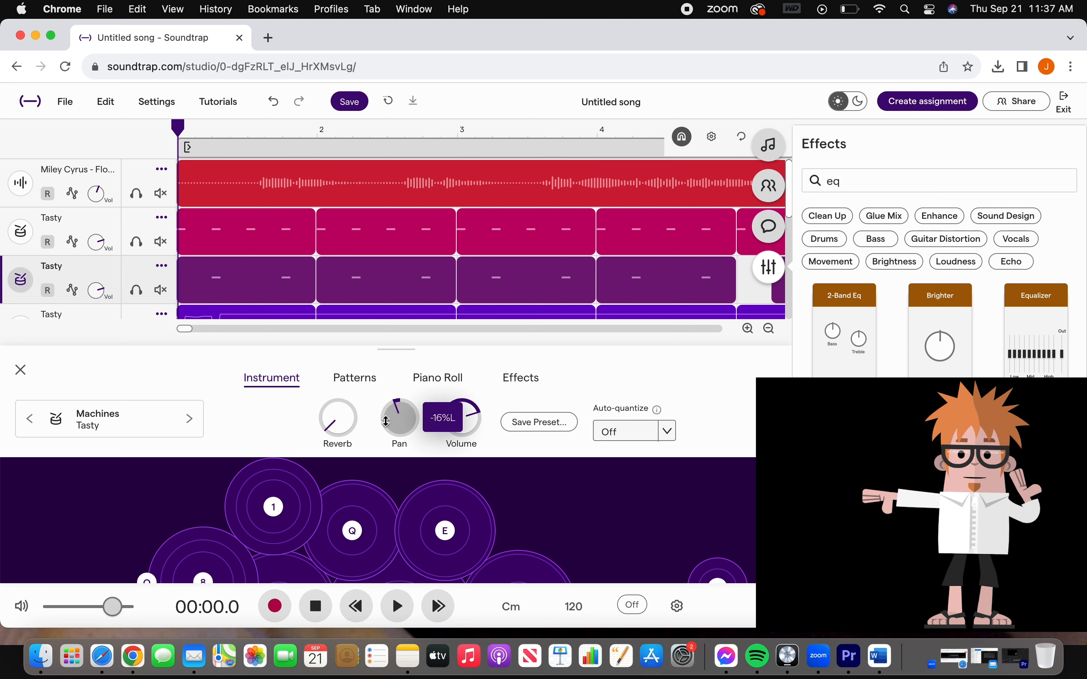
{"action": "scroll", "coordinate": [133, 256], "scroll_direction": "down", "scroll_amount": 2}
{"action": "left_click", "coordinate": [66, 252]}
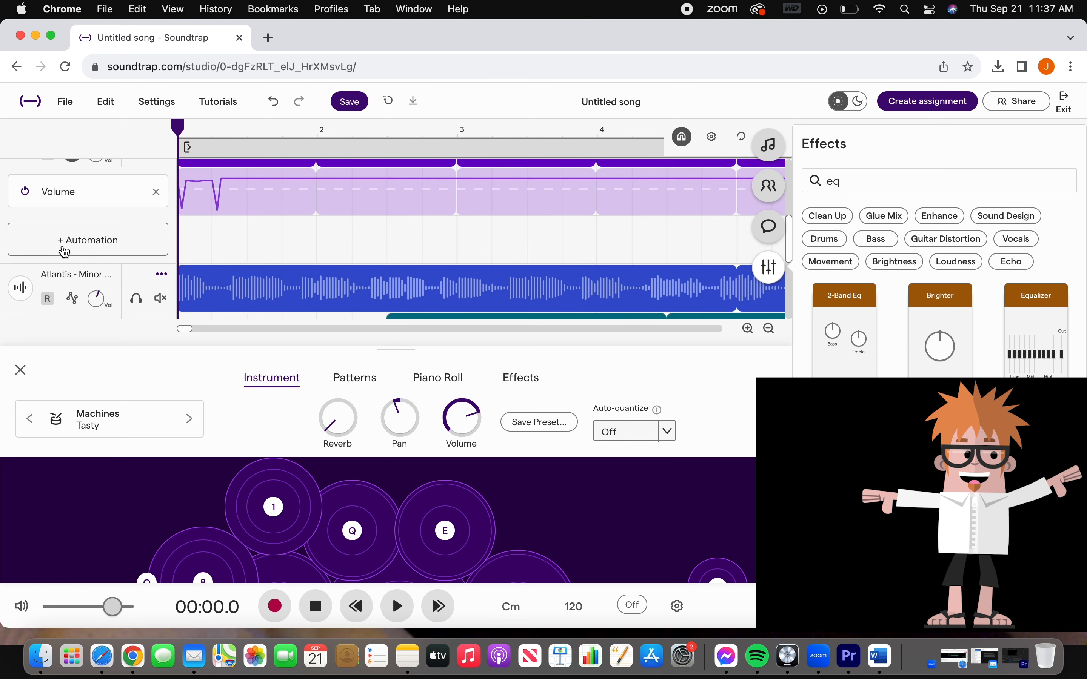
{"action": "left_click_drag", "start_coordinate": [394, 426], "coordinate": [395, 378]}
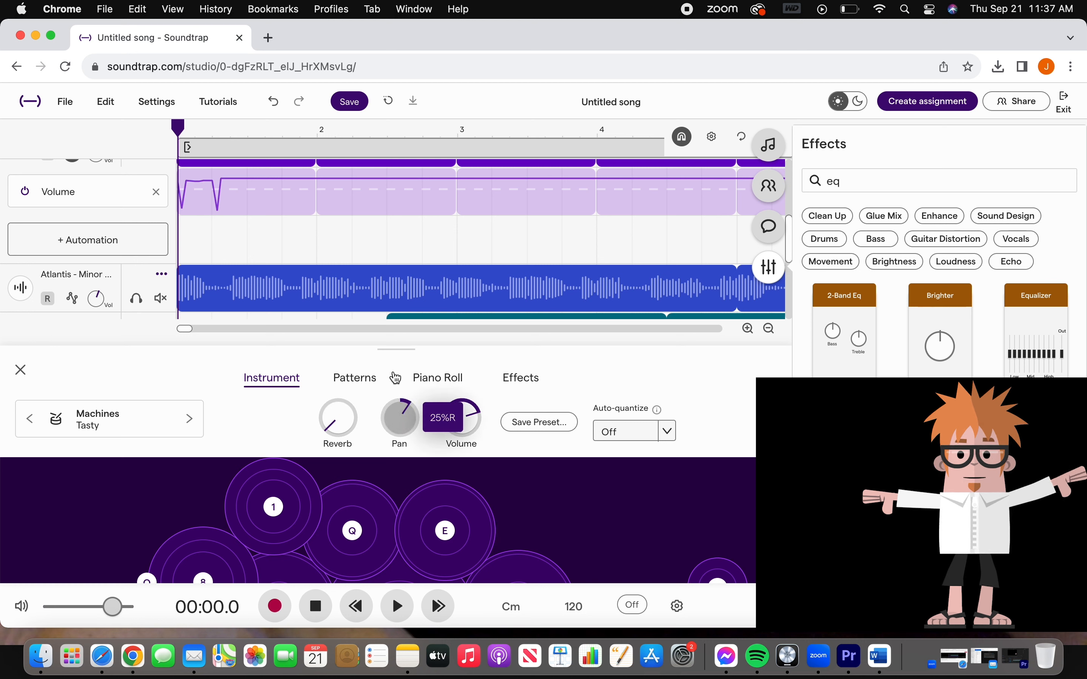
{"action": "scroll", "coordinate": [142, 213], "scroll_direction": "down", "scroll_amount": 5}
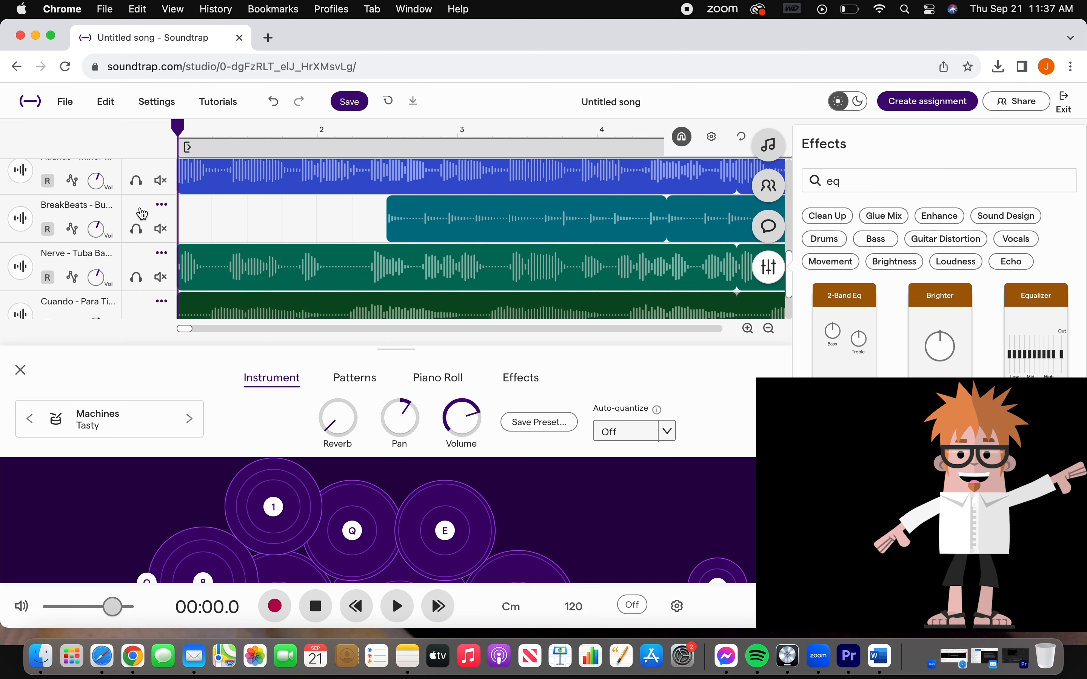
{"action": "scroll", "coordinate": [142, 215], "scroll_direction": "down", "scroll_amount": 2}
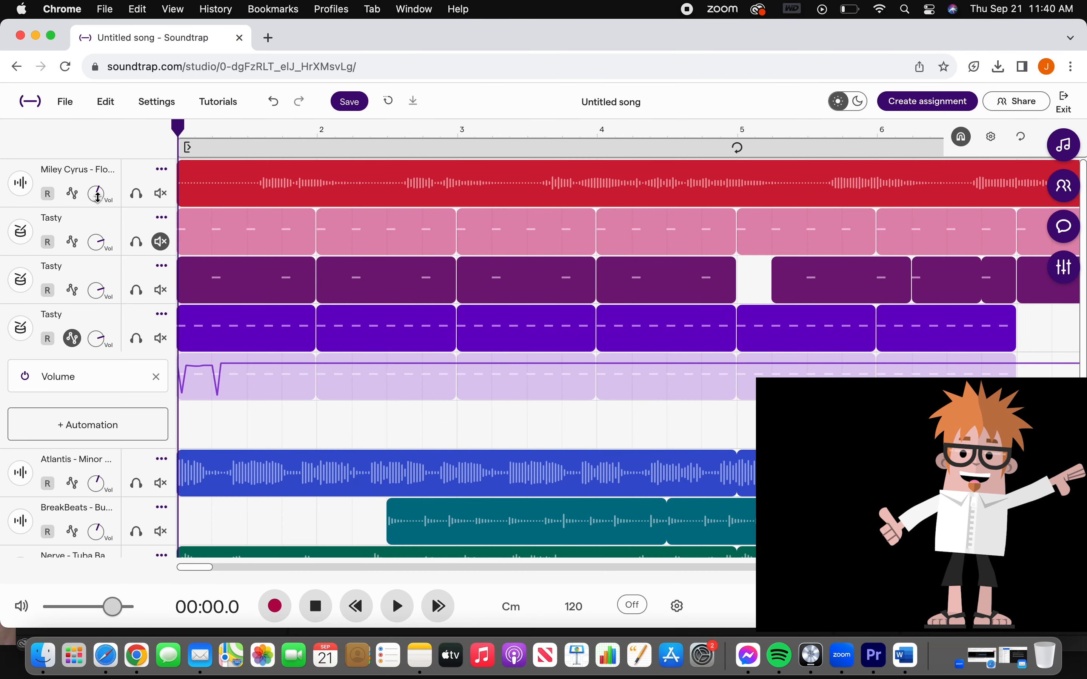
- Raise the volume of the Miley Cyrus vocal track and of the muted first Tasty drum track
{"action": "left_click_drag", "start_coordinate": [98, 196], "coordinate": [81, 171]}
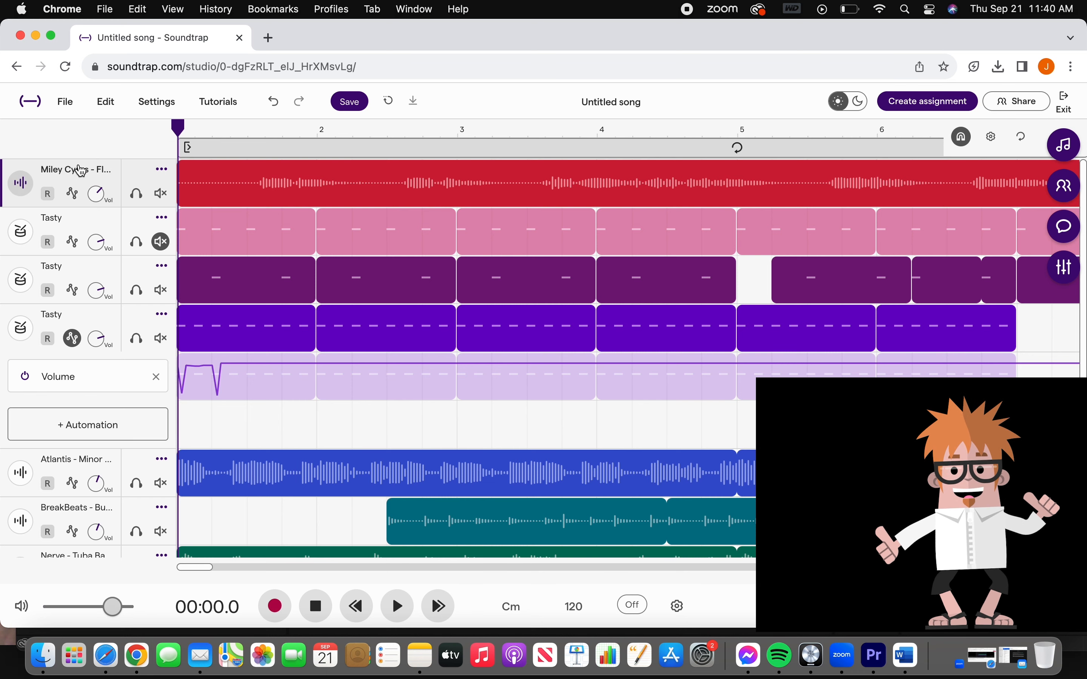
{"action": "left_click", "coordinate": [21, 233]}
{"action": "left_click_drag", "start_coordinate": [664, 418], "coordinate": [663, 445]}
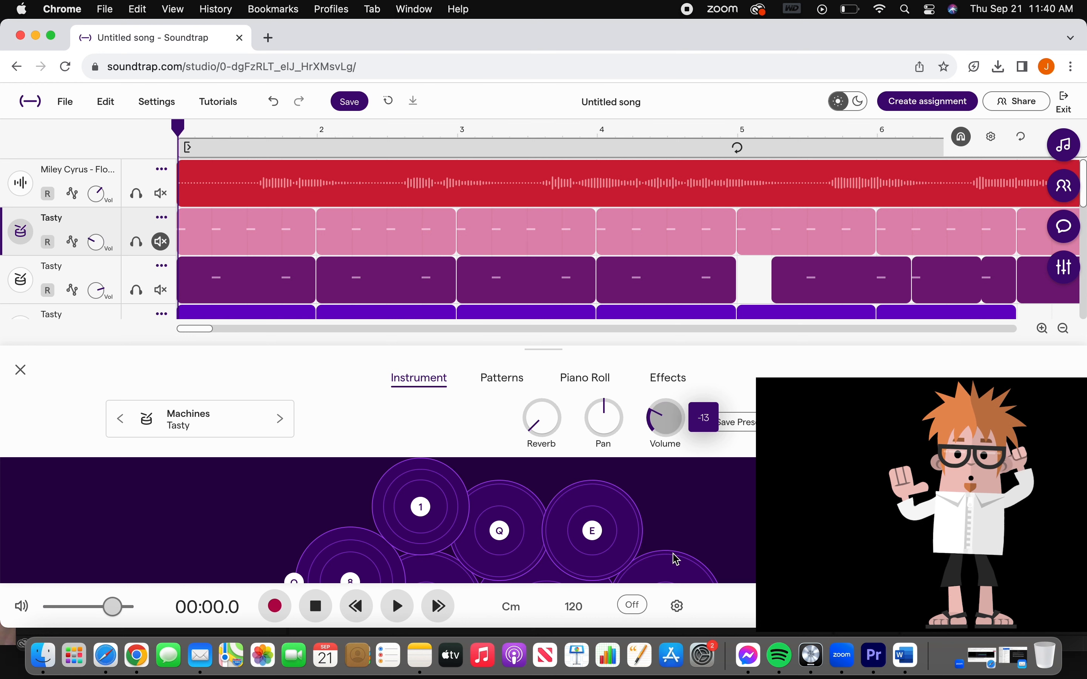
{"action": "left_click_drag", "start_coordinate": [679, 588], "coordinate": [658, 531]}
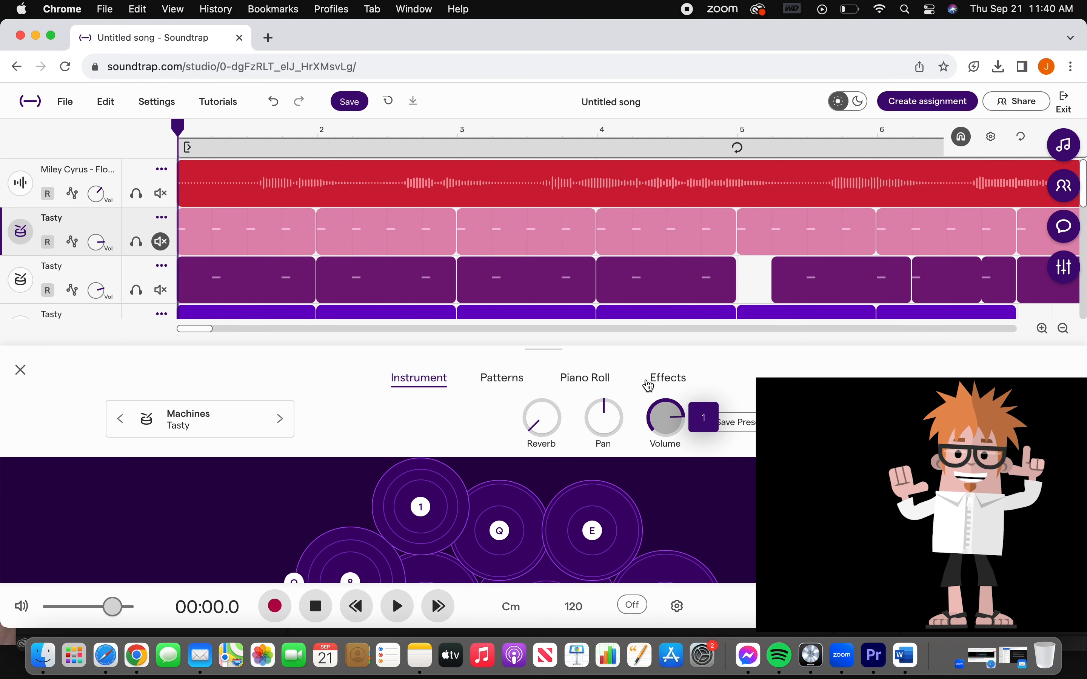
{"action": "left_click_drag", "start_coordinate": [649, 386], "coordinate": [648, 380]}
- Set the second Tasty drum track's volume to about -2 and play the song
{"action": "scroll", "coordinate": [103, 233], "scroll_direction": "down", "scroll_amount": 3}
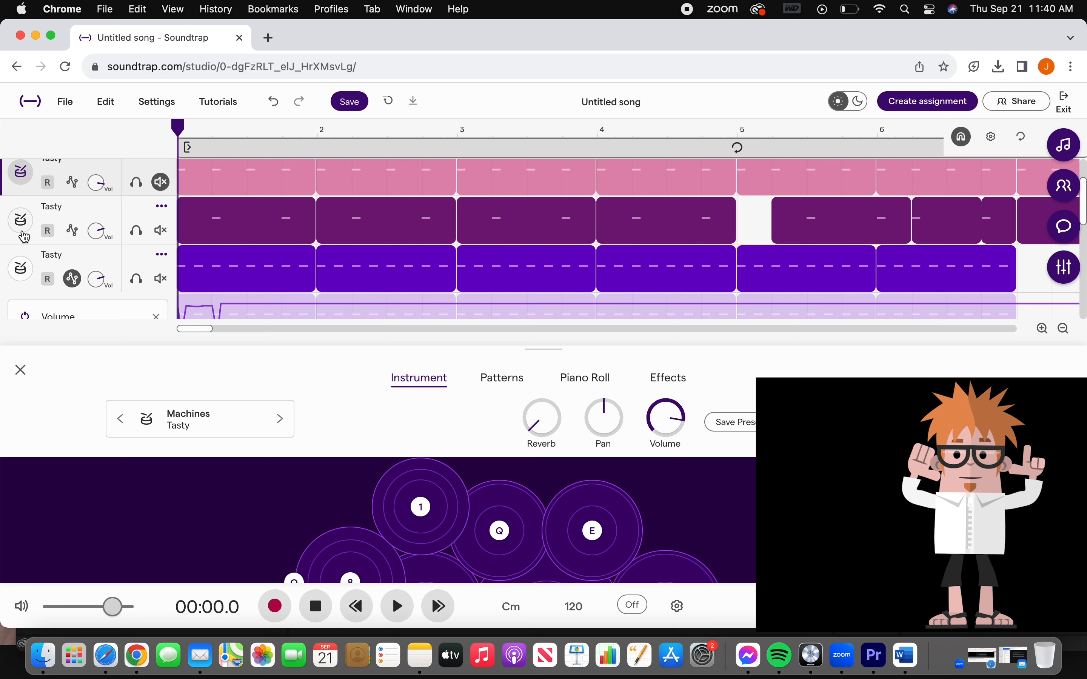
{"action": "left_click", "coordinate": [48, 234]}
{"action": "left_click_drag", "start_coordinate": [647, 417], "coordinate": [667, 535]}
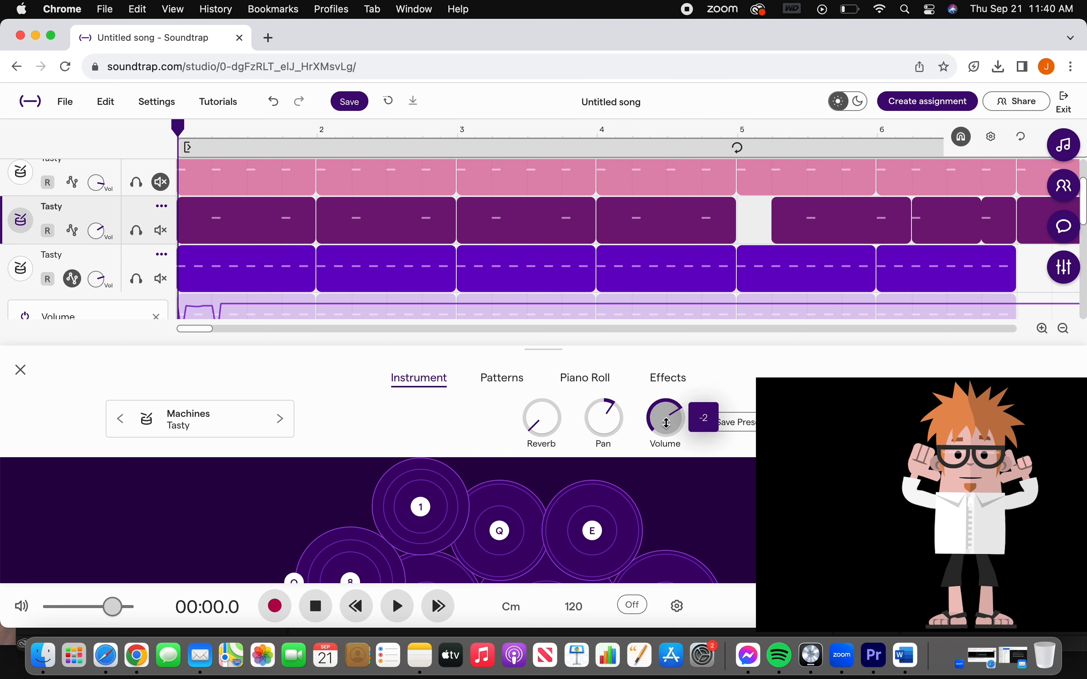
{"action": "left_click_drag", "start_coordinate": [666, 427], "coordinate": [667, 422]}
{"action": "left_click", "coordinate": [398, 607]}
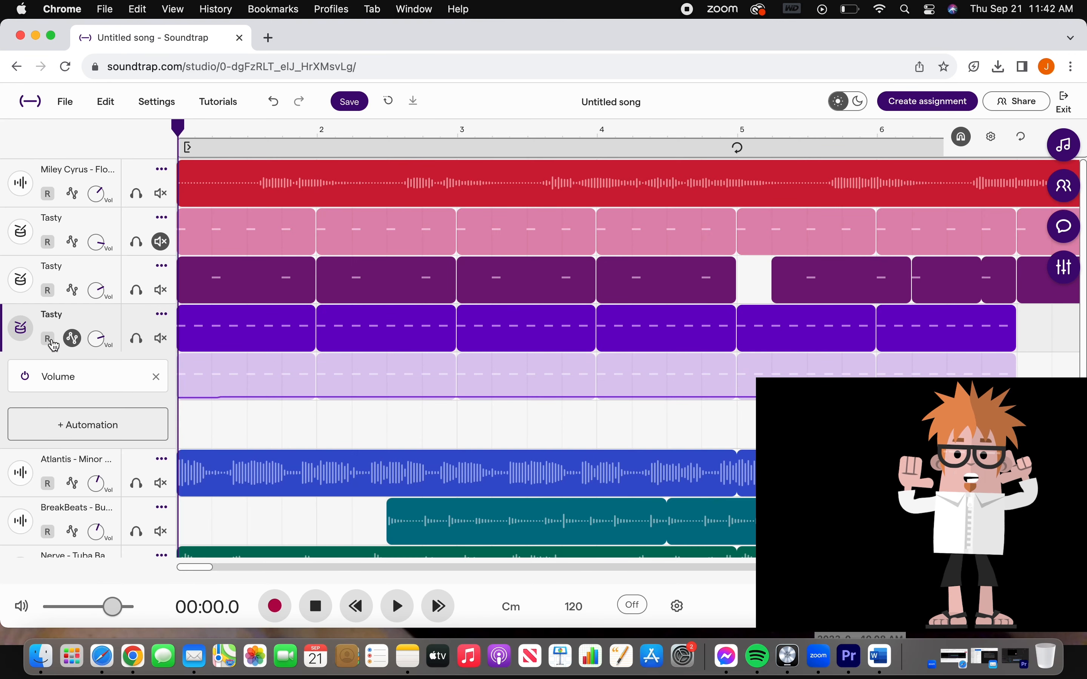
- Turn up the Reverb in the third Tasty drum track's instrument settings and close them
{"action": "left_click", "coordinate": [25, 333]}
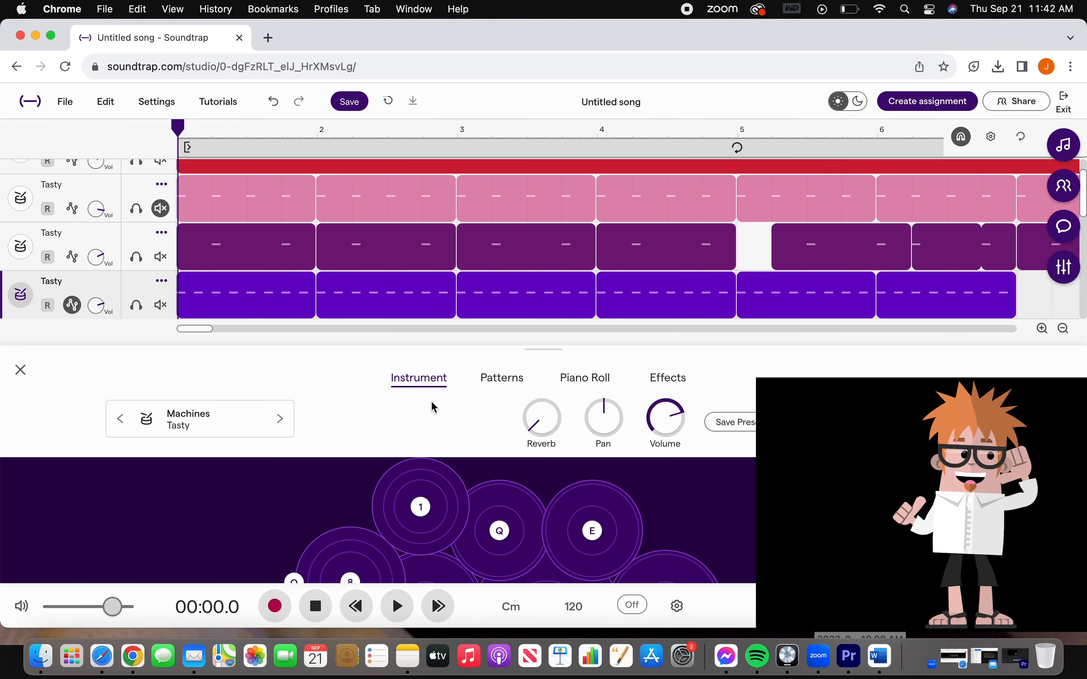
{"action": "left_click_drag", "start_coordinate": [540, 429], "coordinate": [535, 401]}
{"action": "left_click_drag", "start_coordinate": [541, 331], "coordinate": [539, 378]}
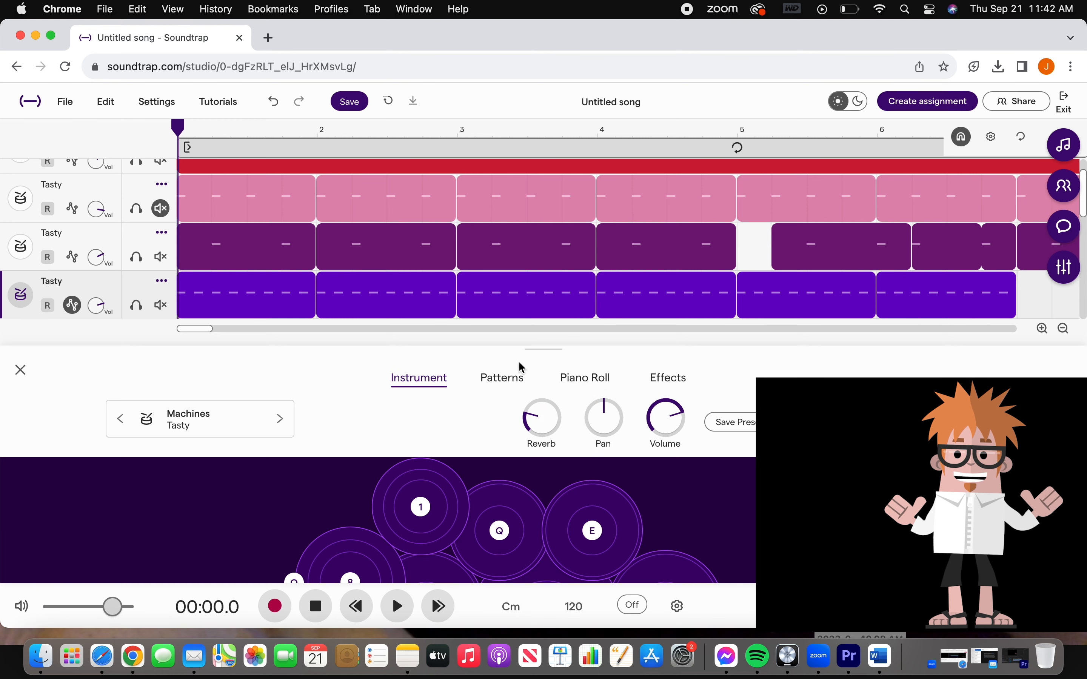
{"action": "left_click", "coordinate": [20, 370]}
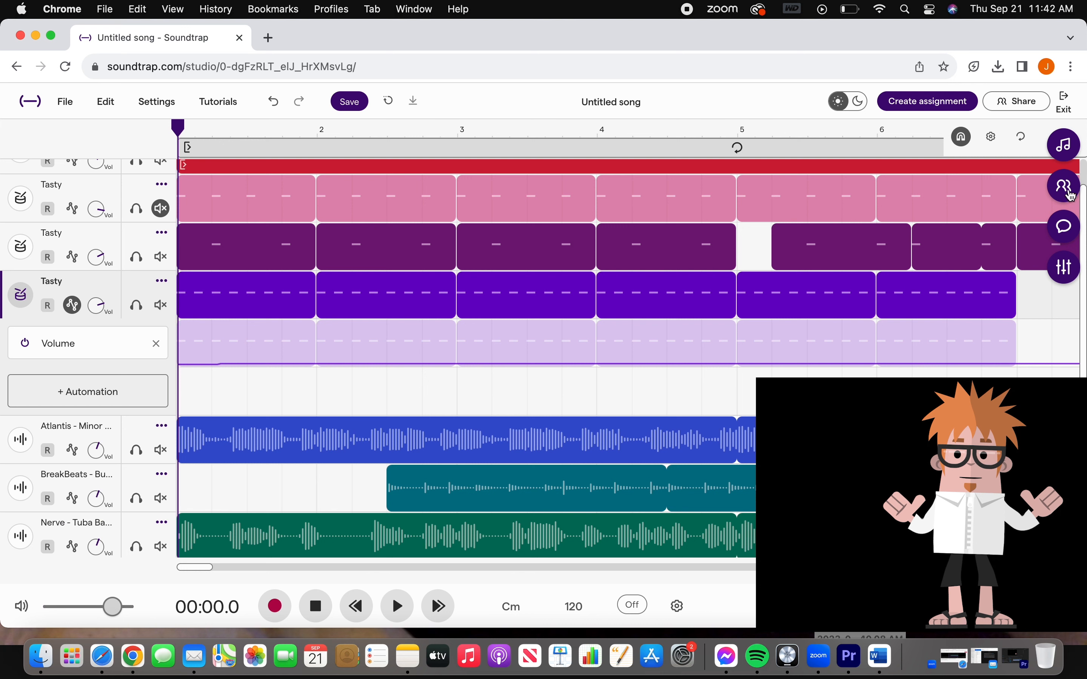
- Search the effects library for "reverb" and add the Reverb effect after the 2-Band Eq on the third Tasty track
{"action": "left_click", "coordinate": [1070, 276]}
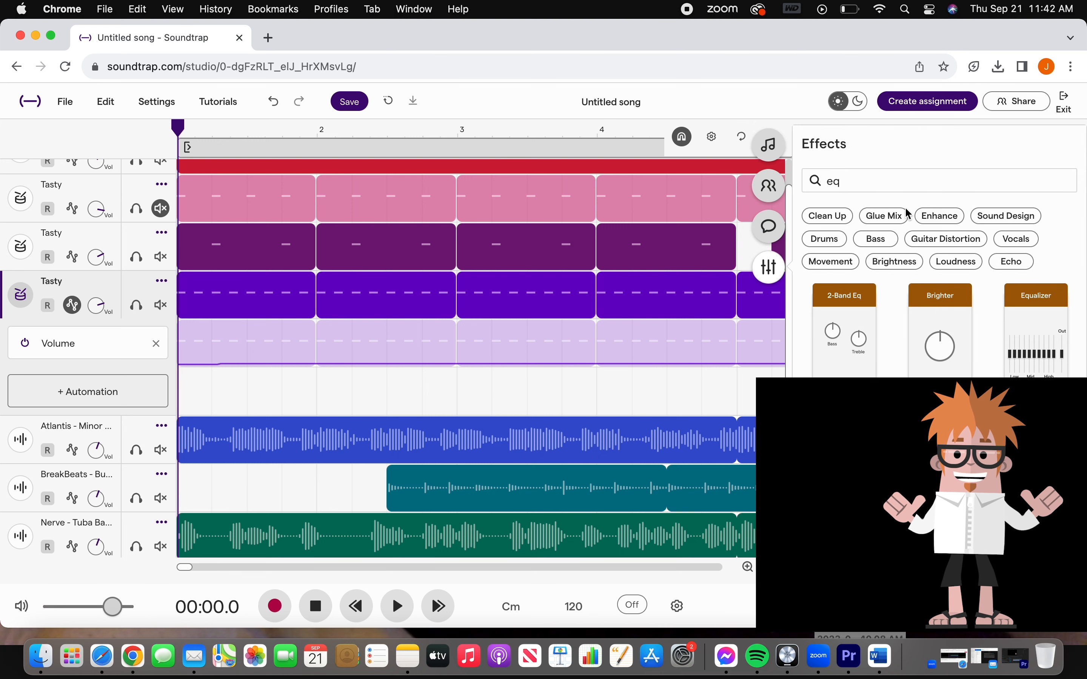
{"action": "left_click", "coordinate": [867, 189]}
{"action": "key", "text": "BackSpace"}
{"action": "key", "text": "BackSpace"}
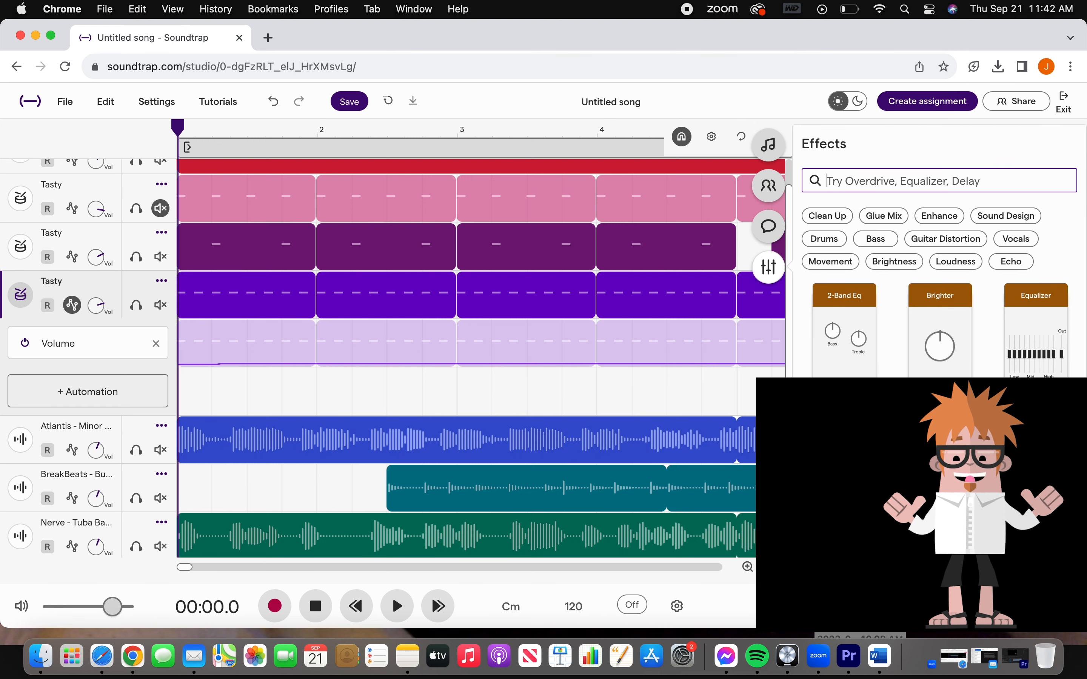
{"action": "type", "text": "rever"}
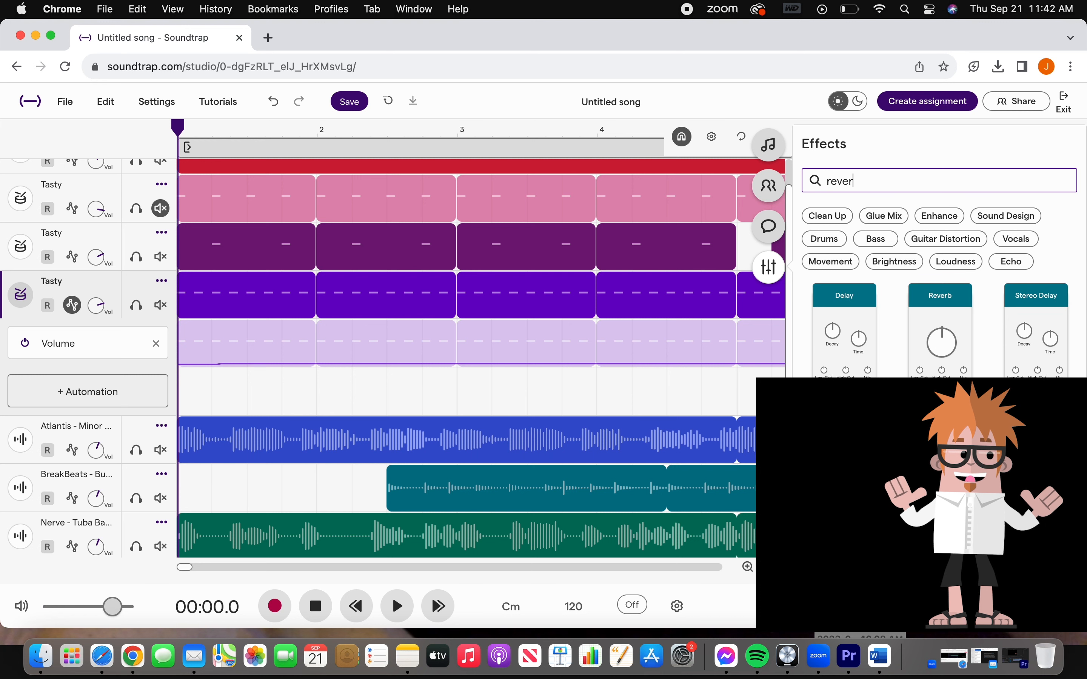
{"action": "type", "text": "b"}
{"action": "left_click_drag", "start_coordinate": [948, 318], "coordinate": [206, 517]}
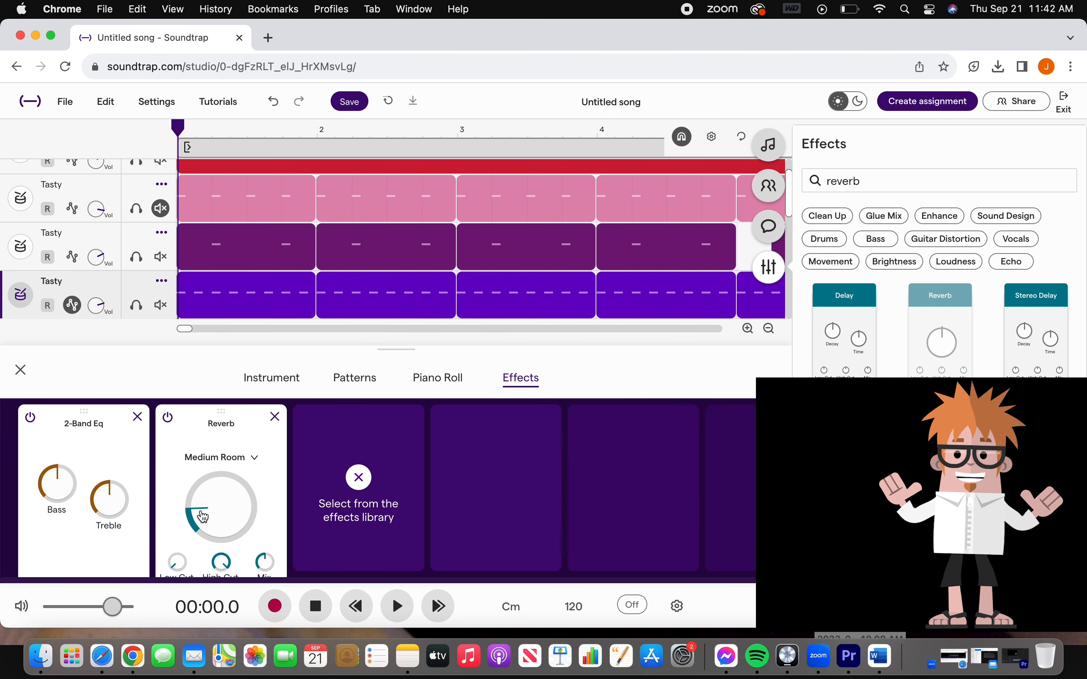
{"action": "left_click", "coordinate": [23, 248]}
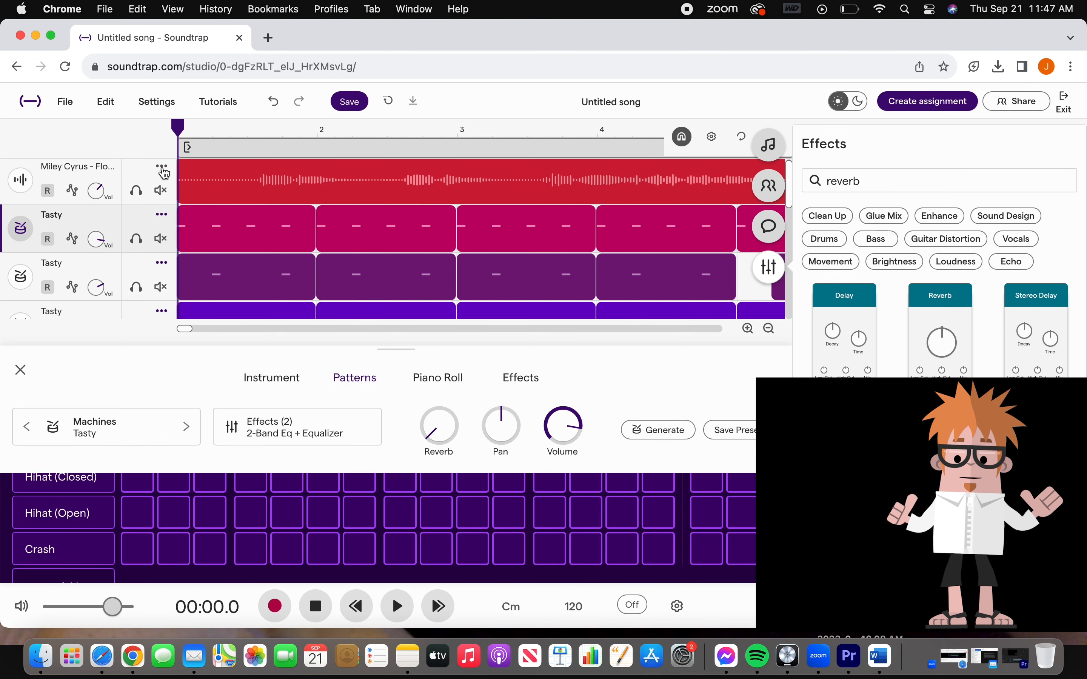
- Duplicate the Miley Cyrus vocal track and shift the duplicate's region slightly later than the original
{"action": "left_click", "coordinate": [162, 169]}
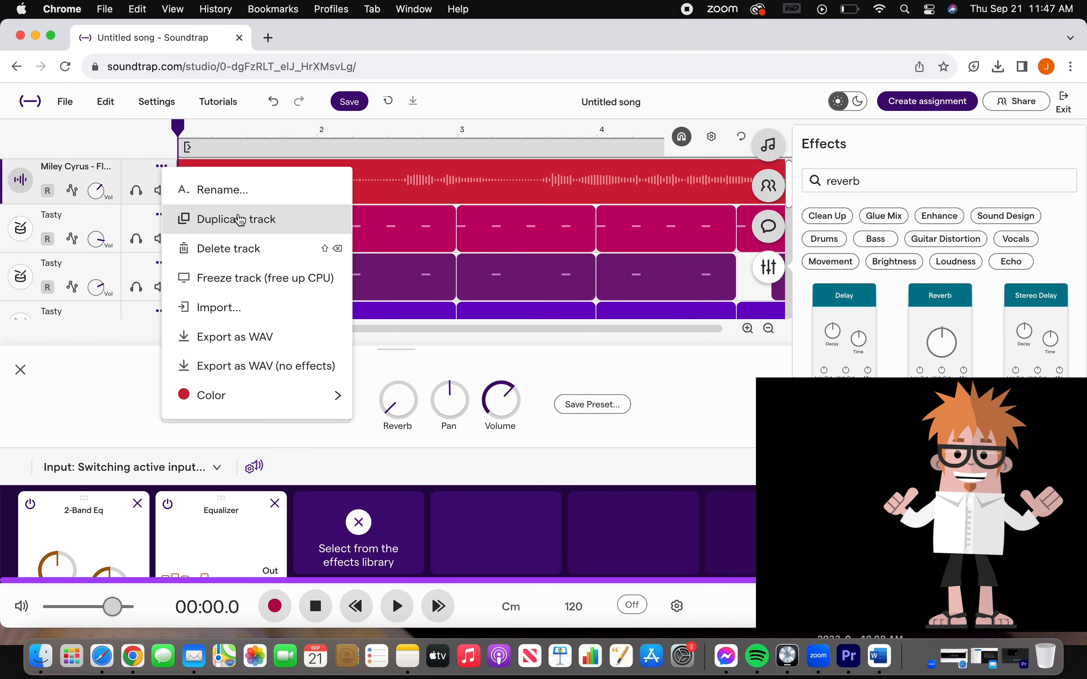
{"action": "left_click", "coordinate": [241, 232]}
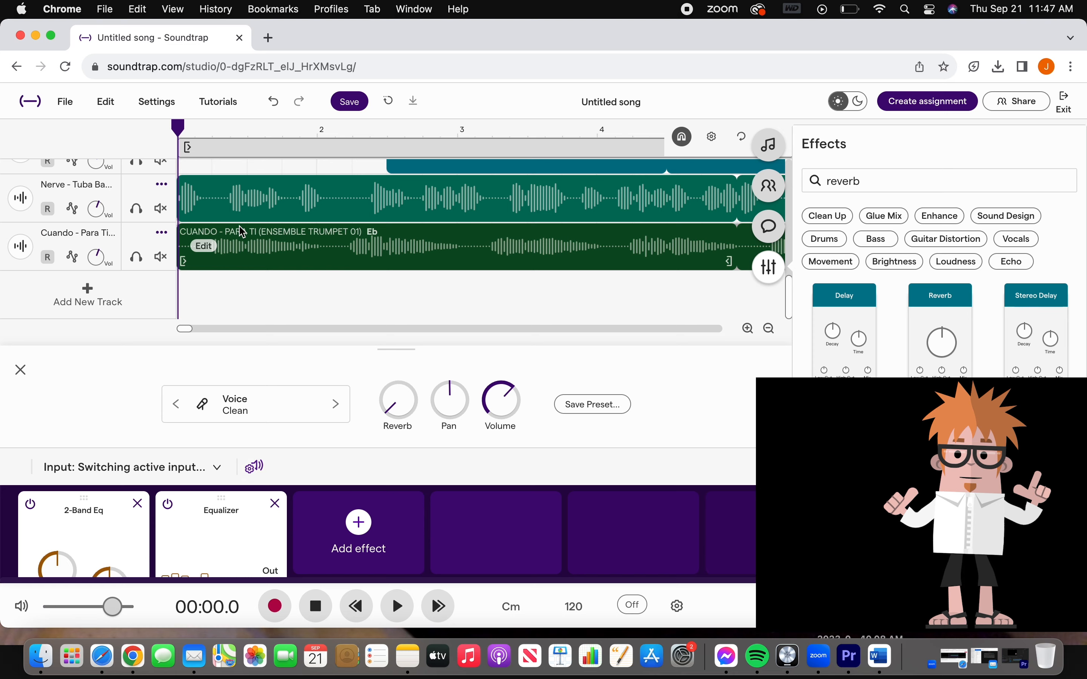
{"action": "scroll", "coordinate": [241, 232], "scroll_direction": "up", "scroll_amount": 5}
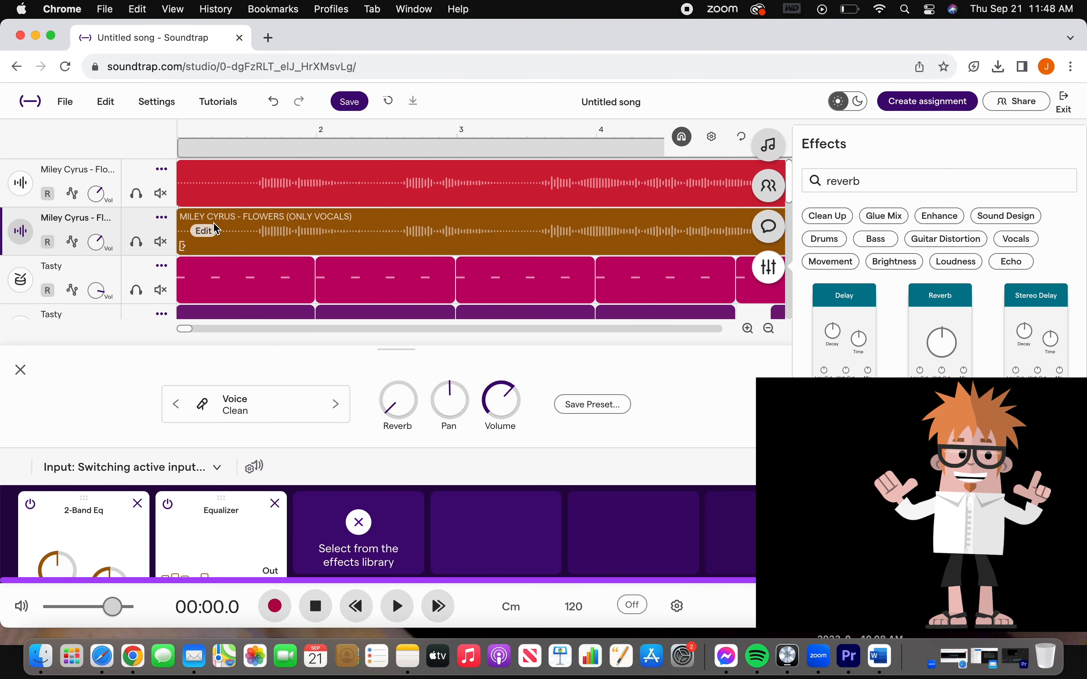
{"action": "left_click_drag", "start_coordinate": [238, 227], "coordinate": [243, 232]}
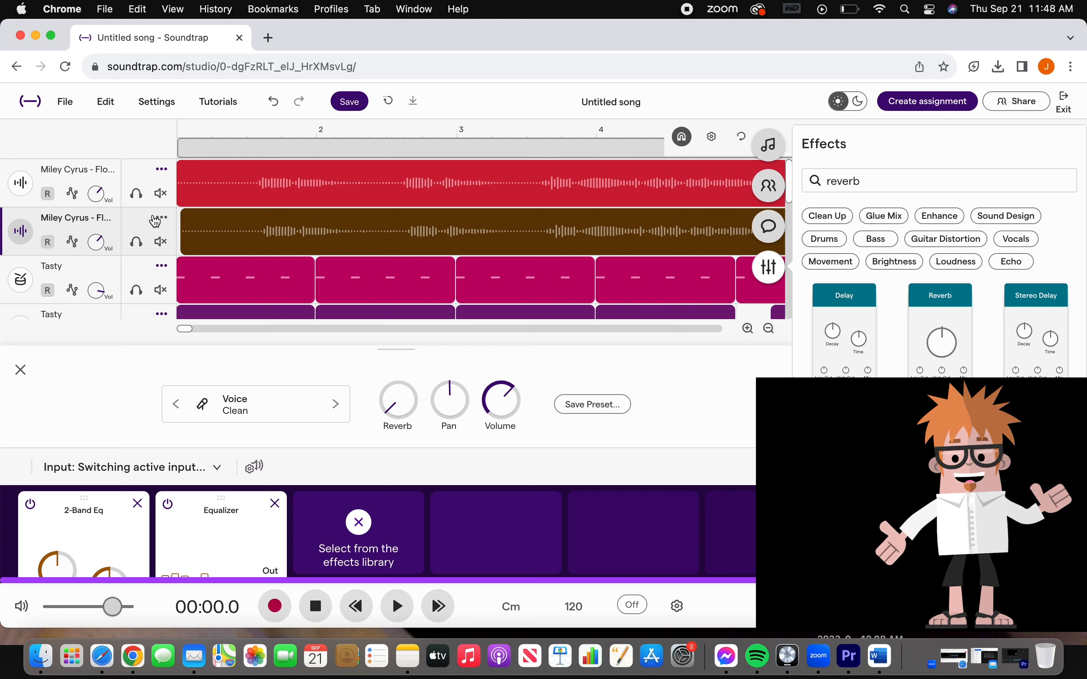
- Search the effects library for "delay", add the Delay effect after the Equalizer on the duplicate Miley Cyrus vocal track, and raise its Time
{"action": "left_click", "coordinate": [769, 266]}
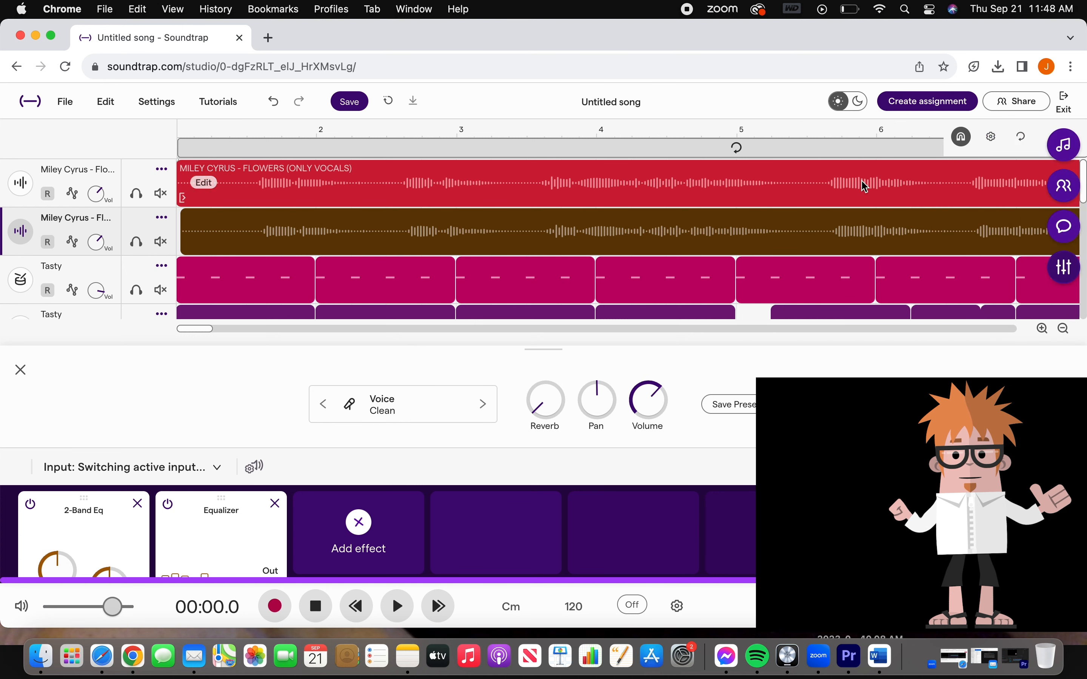
{"action": "left_click", "coordinate": [1065, 267]}
{"action": "left_click_drag", "start_coordinate": [871, 179], "coordinate": [802, 185]}
{"action": "type", "text": "delay"}
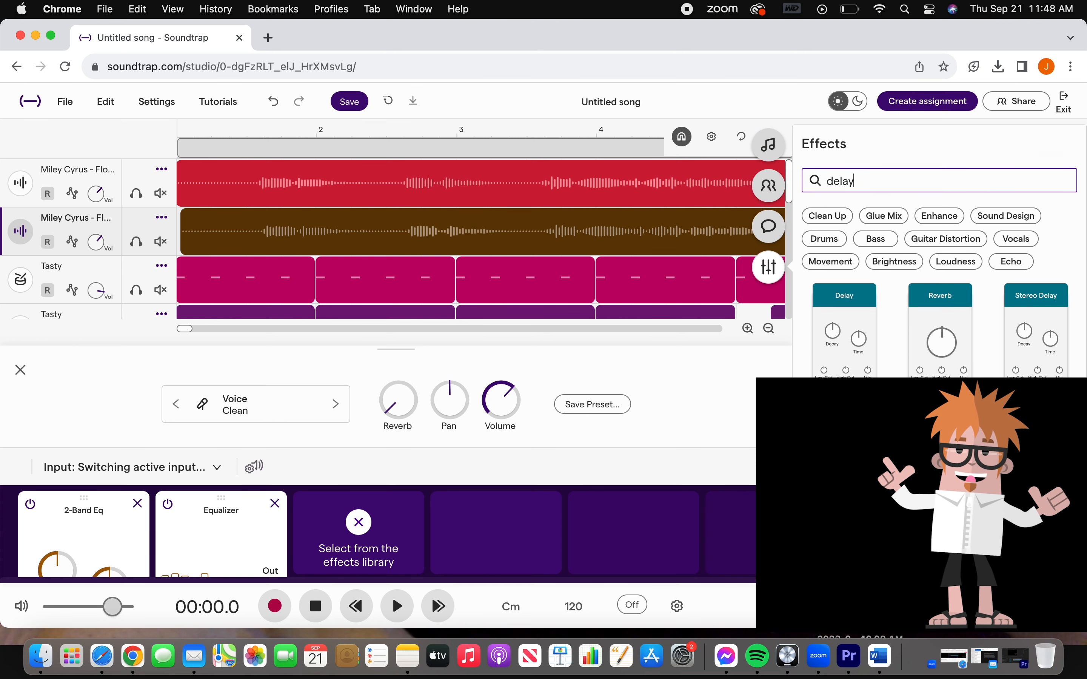
{"action": "left_click_drag", "start_coordinate": [854, 310], "coordinate": [336, 497]}
{"action": "scroll", "coordinate": [376, 524], "scroll_direction": "down", "scroll_amount": 1}
{"action": "mouse_move", "coordinate": [386, 541]}
{"action": "left_click_drag", "start_coordinate": [386, 541], "coordinate": [390, 497]}
{"action": "scroll", "coordinate": [386, 529], "scroll_direction": "down", "scroll_amount": 1}
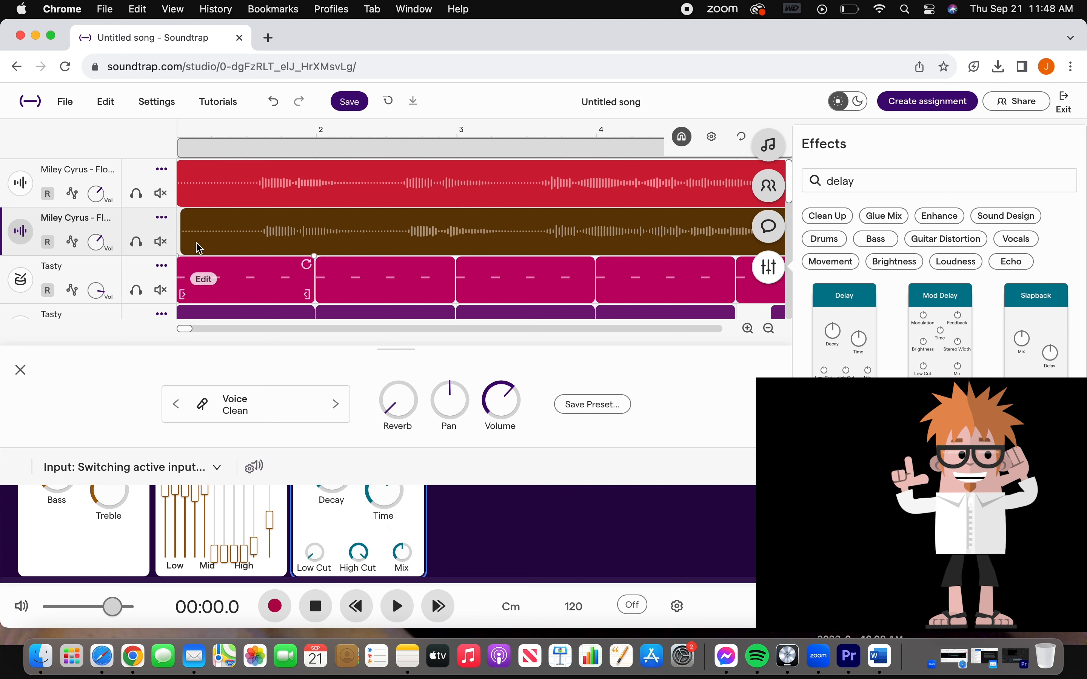
- Pan the original Miley Cyrus vocal track fully left and its duplicate fully right, and close the track settings
{"action": "left_click", "coordinate": [68, 189]}
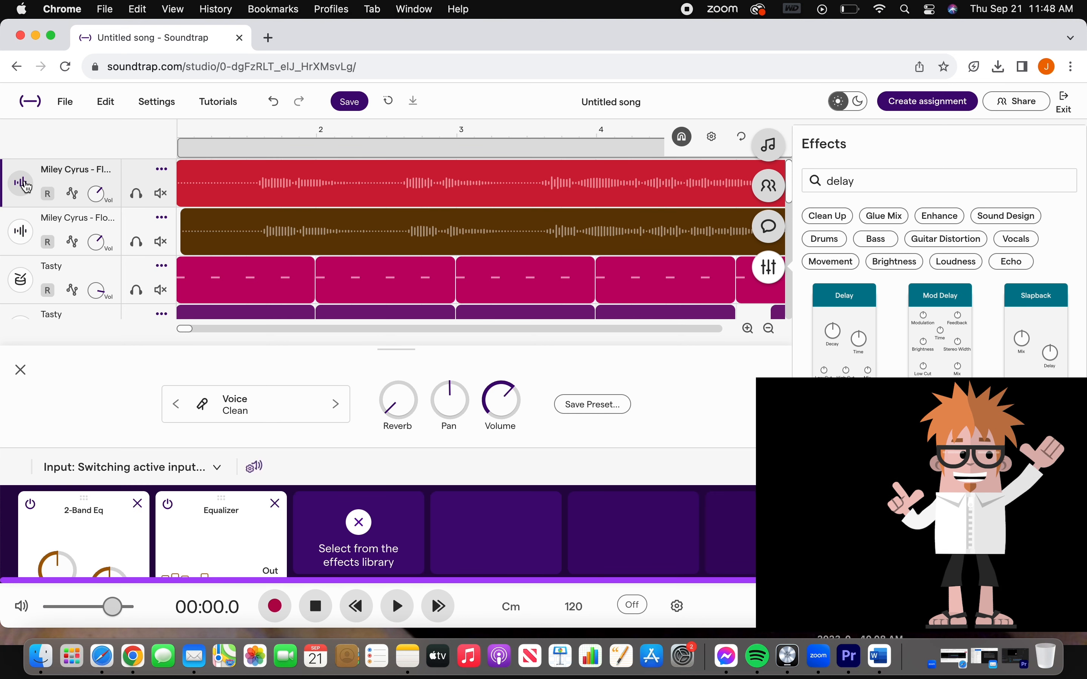
{"action": "left_click_drag", "start_coordinate": [457, 394], "coordinate": [416, 496]}
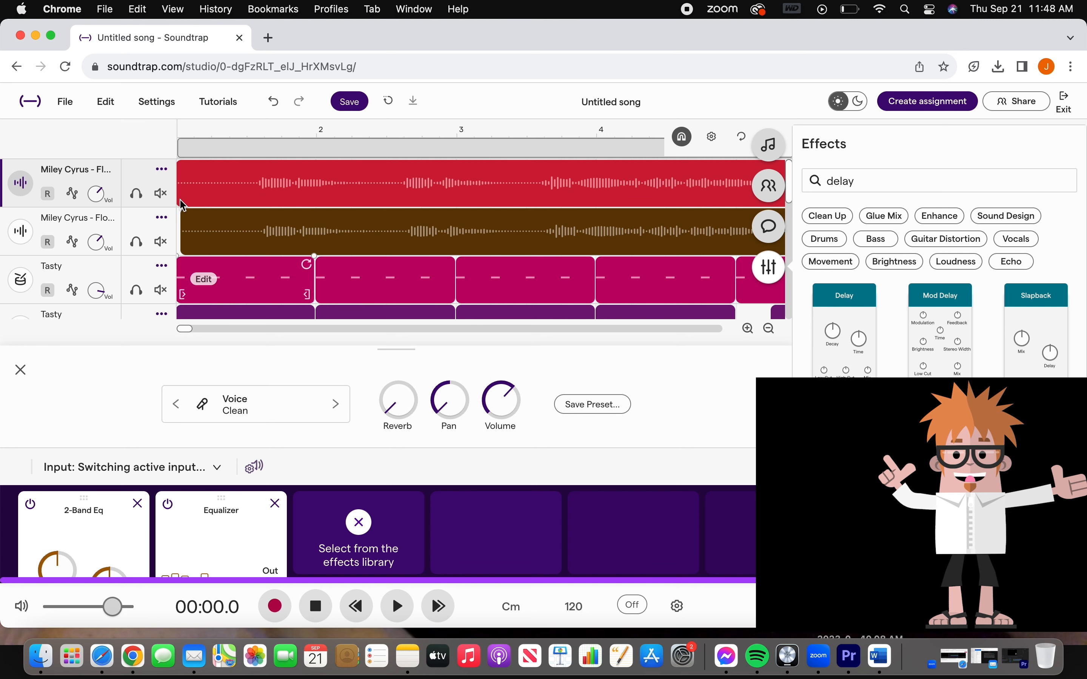
{"action": "left_click", "coordinate": [27, 236]}
{"action": "left_click_drag", "start_coordinate": [446, 397], "coordinate": [449, 370]}
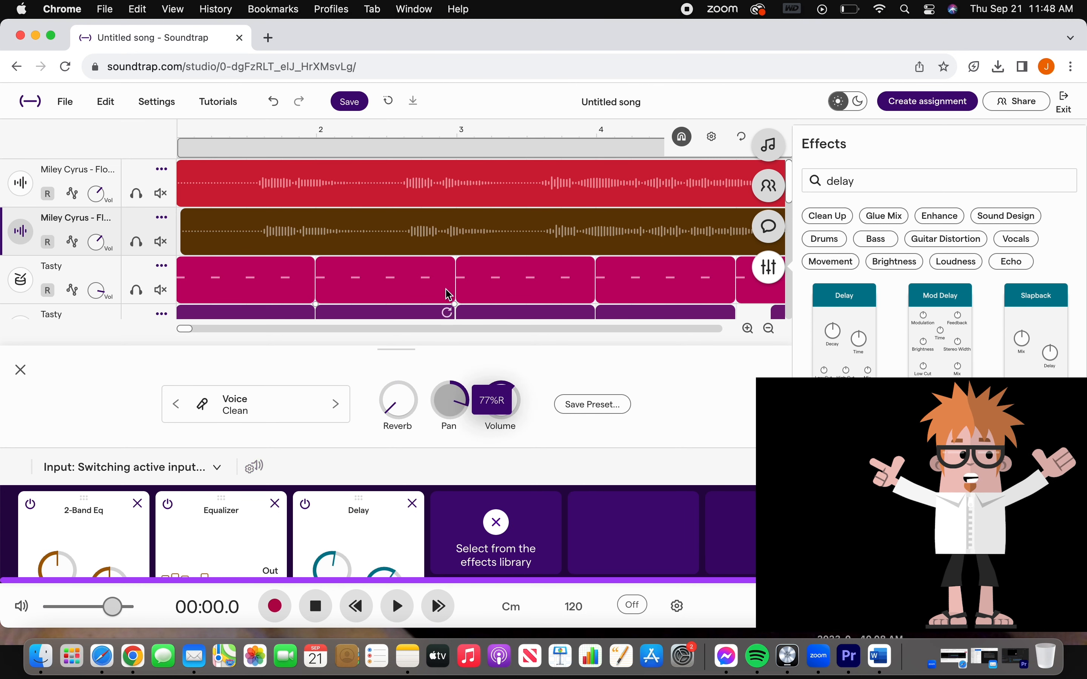
{"action": "left_click_drag", "start_coordinate": [448, 297], "coordinate": [449, 278]}
{"action": "left_click", "coordinate": [21, 370]}
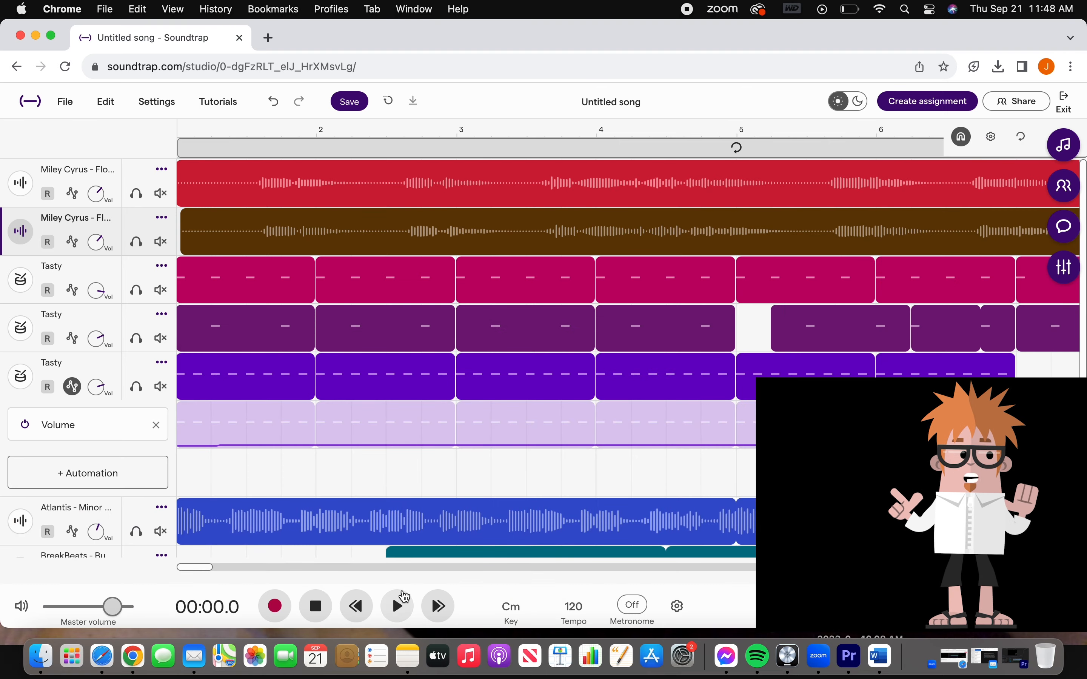
- Listen to the original Miley Cyrus vocal track soloed, and compare it with all tracks playing together
{"action": "left_click", "coordinate": [137, 196]}
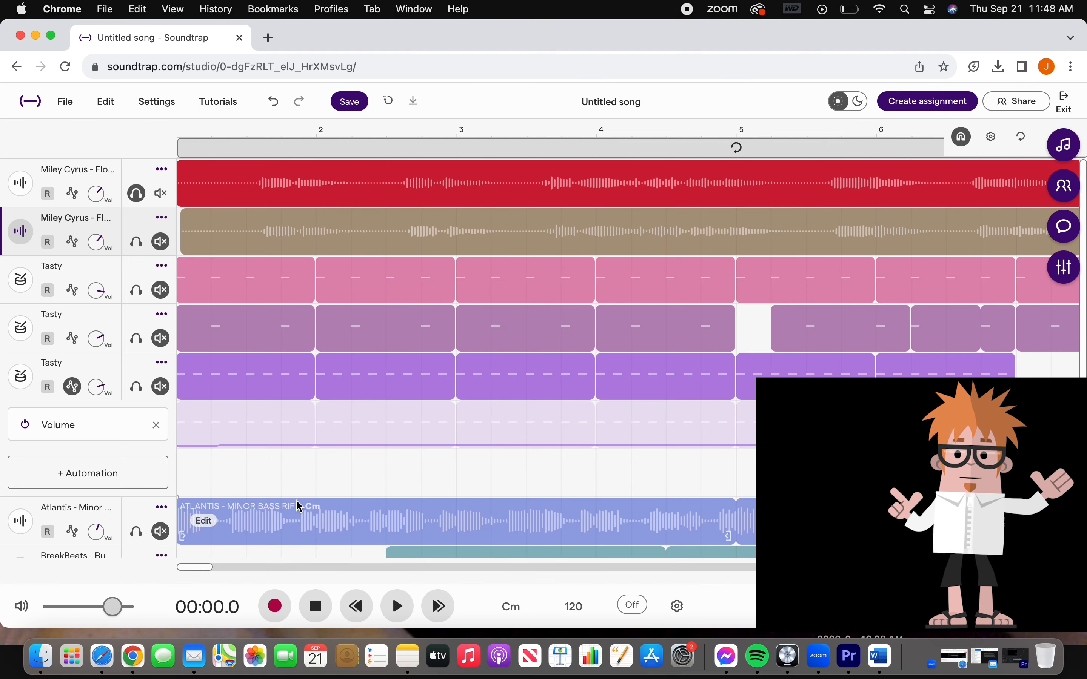
{"action": "left_click", "coordinate": [398, 608]}
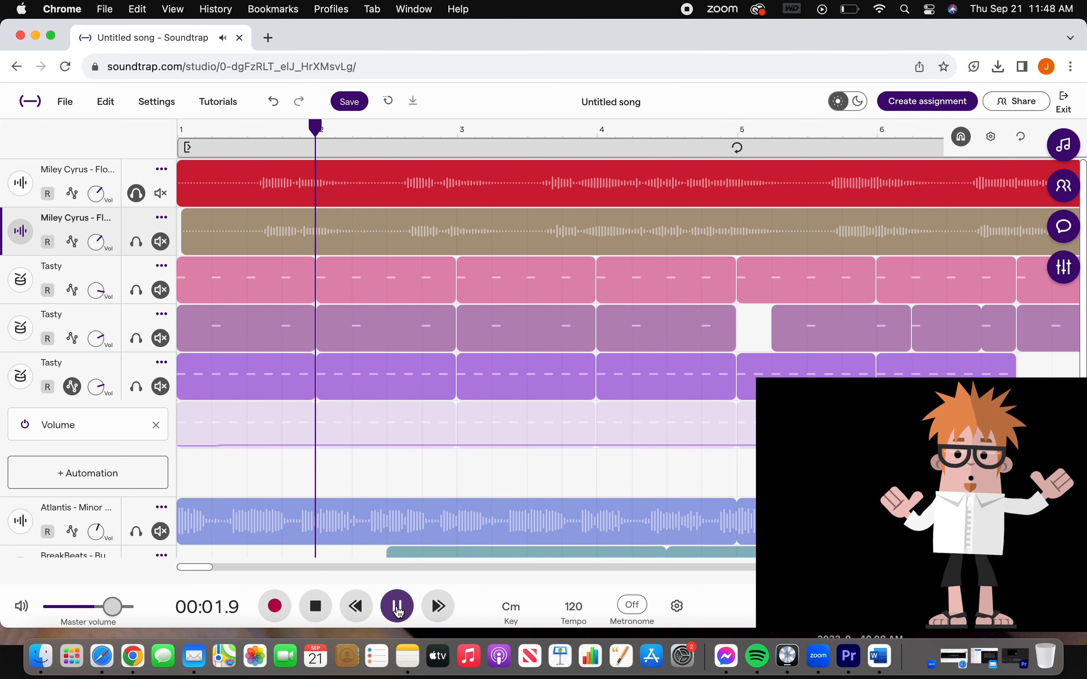
{"action": "left_click", "coordinate": [397, 608]}
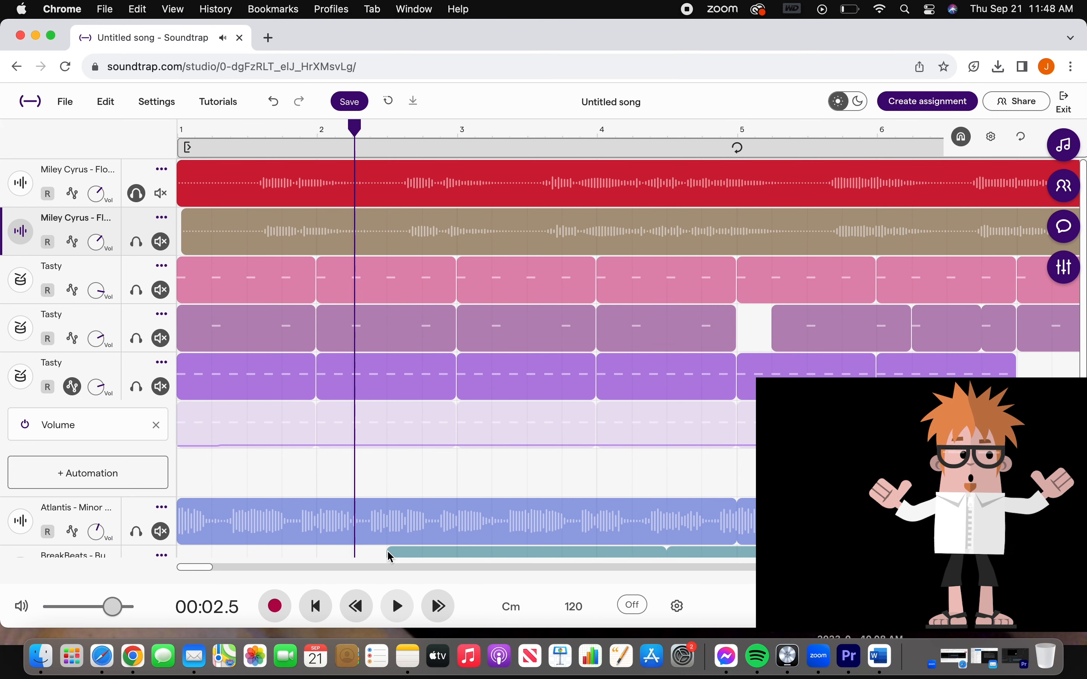
{"action": "left_click", "coordinate": [138, 194]}
{"action": "left_click", "coordinate": [397, 605]}
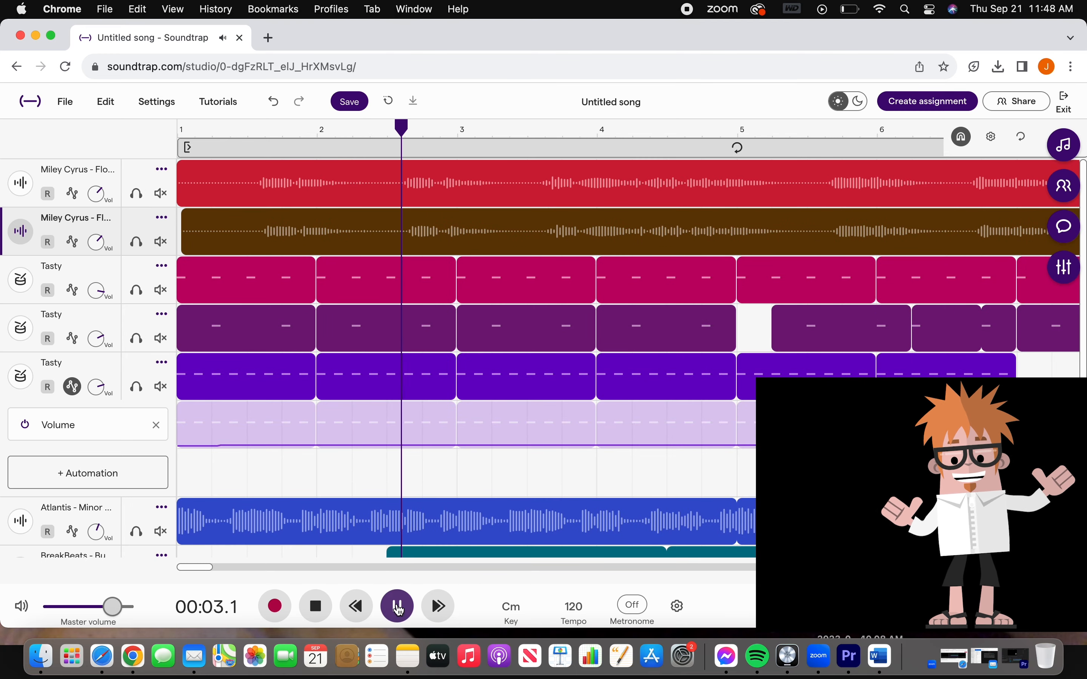
{"action": "left_click", "coordinate": [397, 608]}
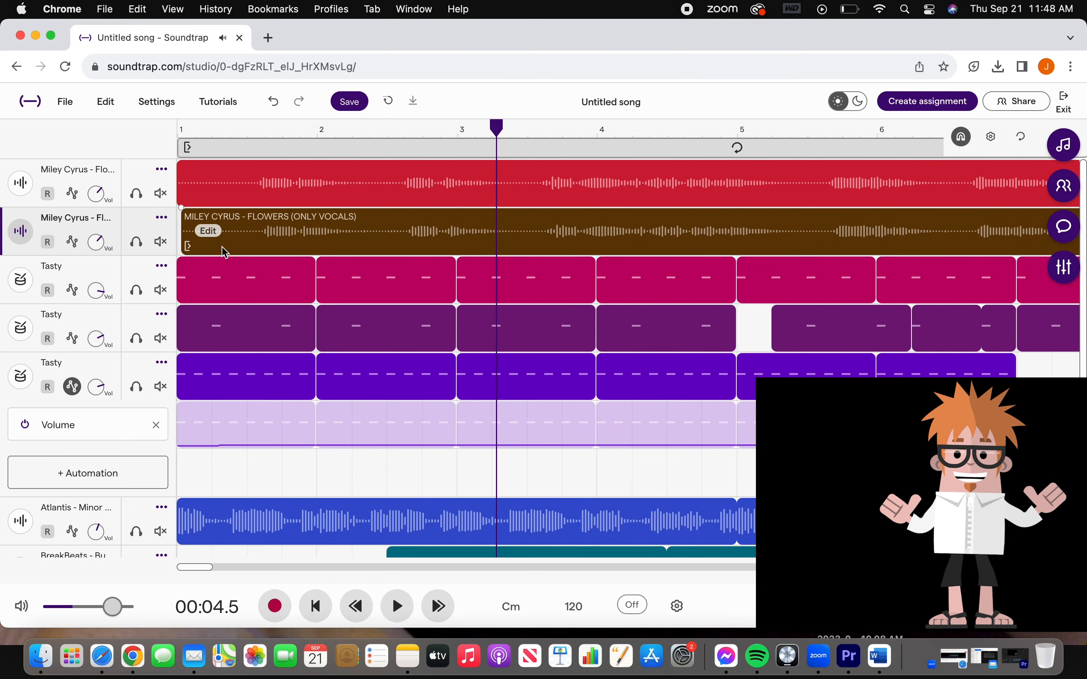
- Open the duplicate Miley Cyrus vocal track's sound and effect settings
{"action": "left_click", "coordinate": [19, 235]}
{"action": "left_click", "coordinate": [496, 522]}
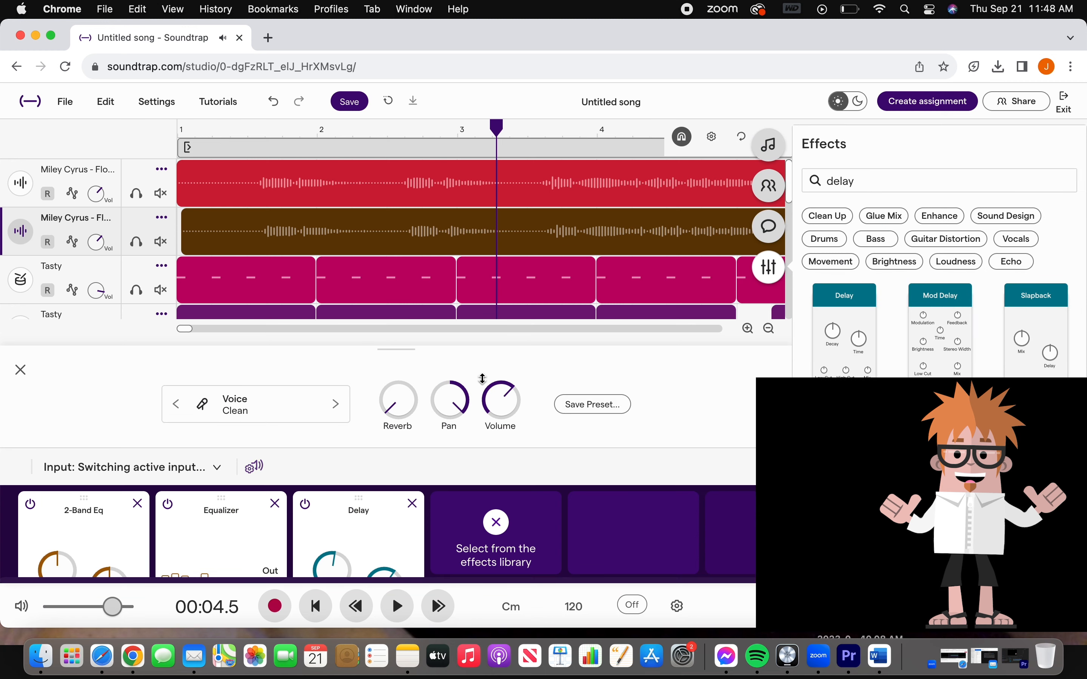